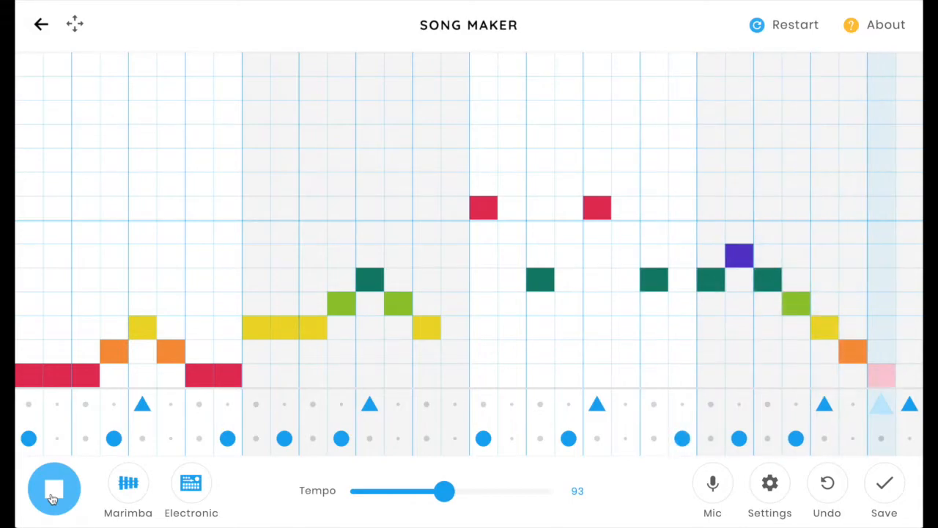
pyautogui.click(52, 489)
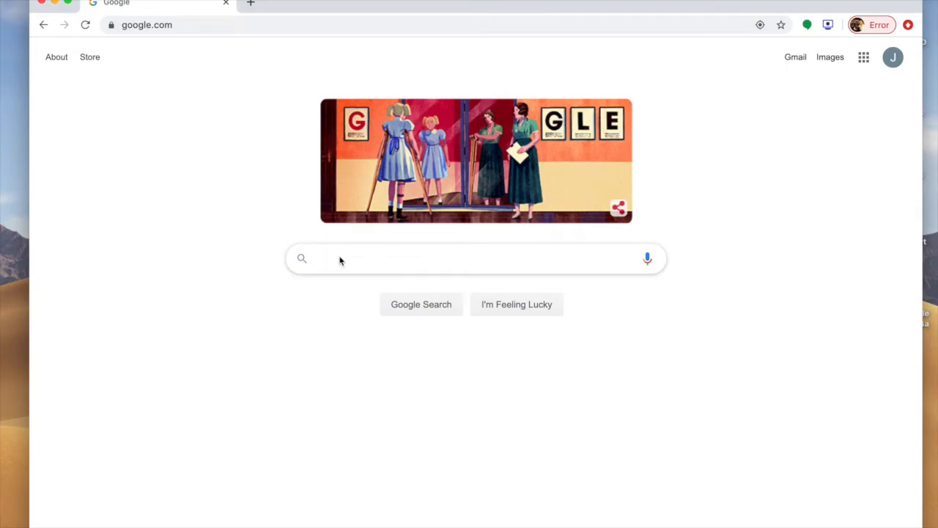
# Search Google for "song maker" and open the Song Maker - Chrome Music Lab result.
pyautogui.write('song maker')
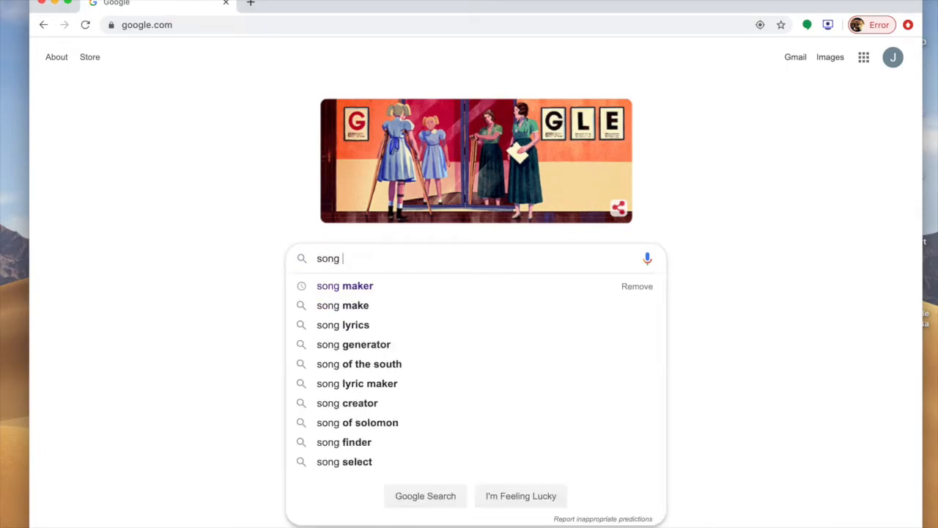
pyautogui.click(341, 286)
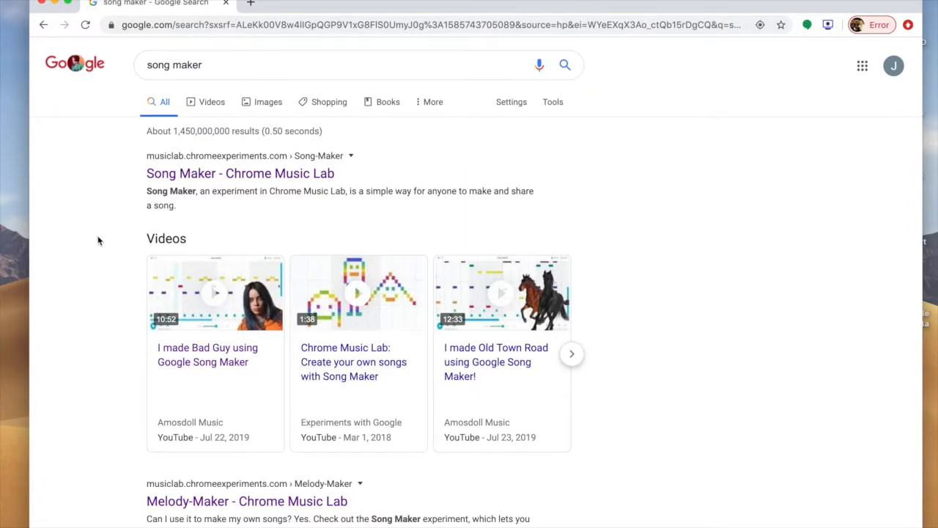
pyautogui.click(264, 176)
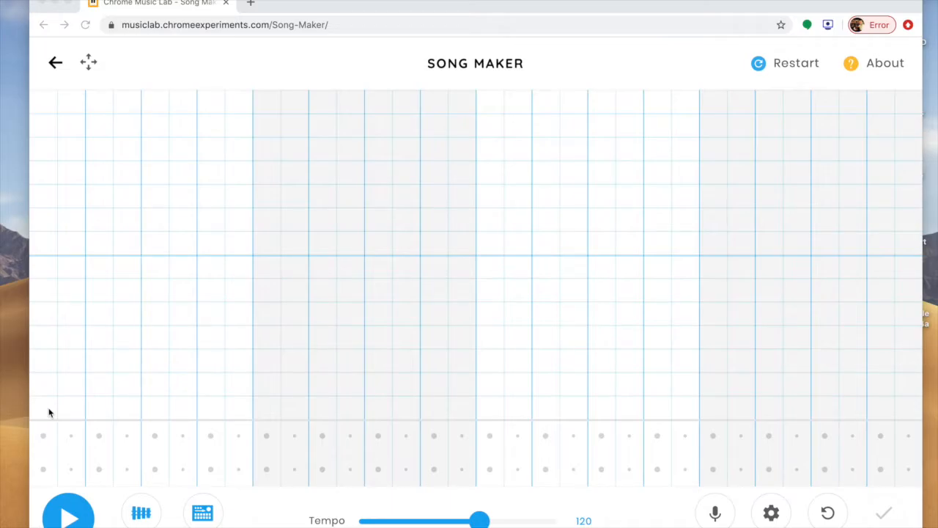
# Place an eight-note ascending scale, one note per beat from low red to high red across two measures, and play it.
pyautogui.click(93, 386)
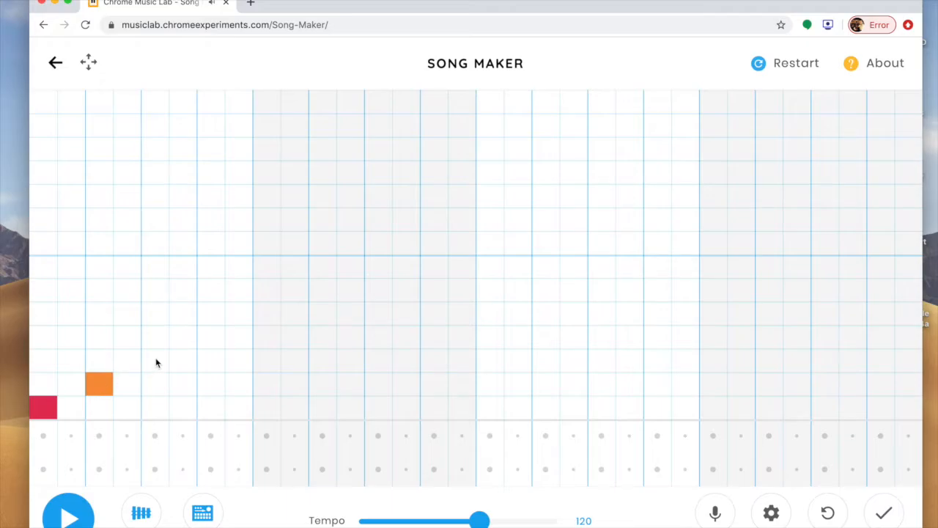
pyautogui.click(207, 340)
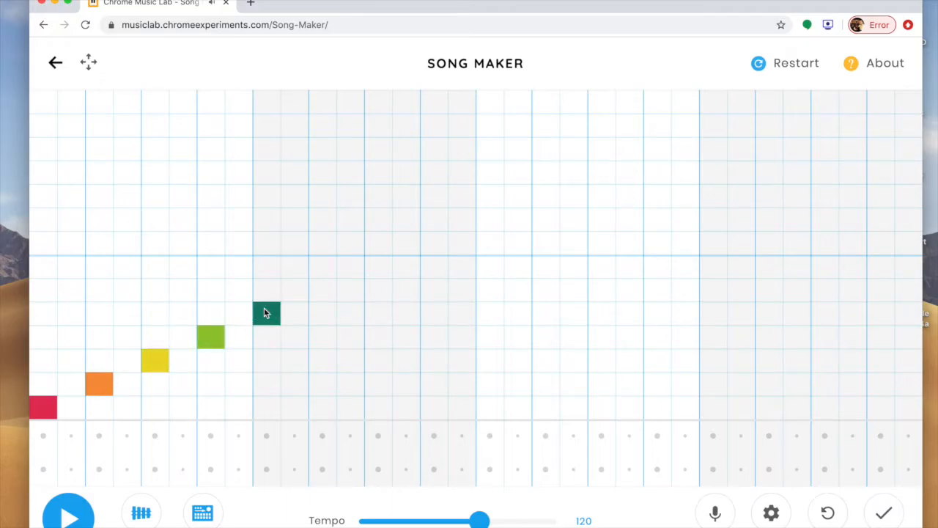
pyautogui.click(324, 292)
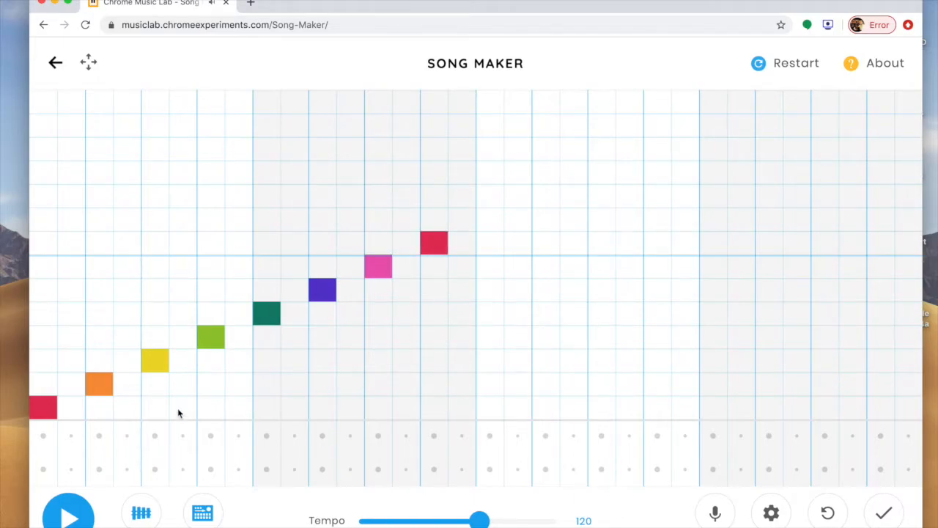
pyautogui.click(71, 521)
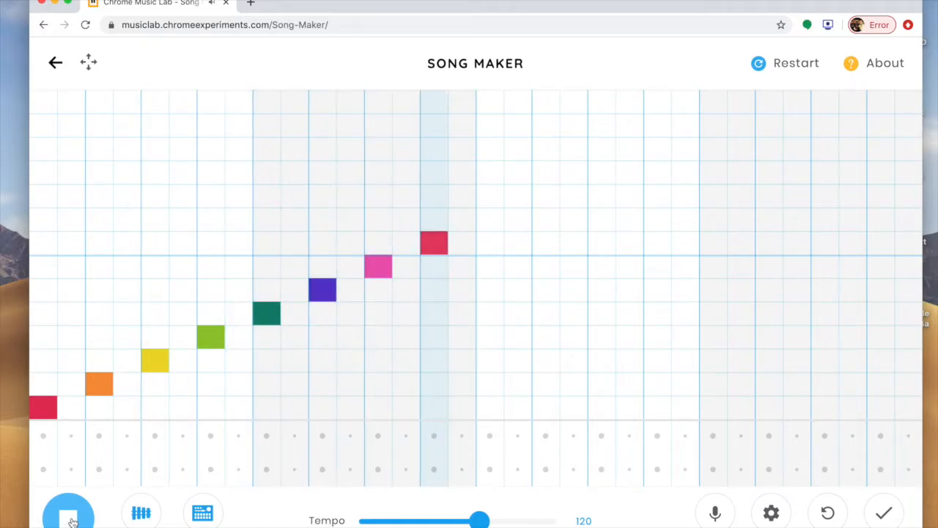
pyautogui.click(71, 521)
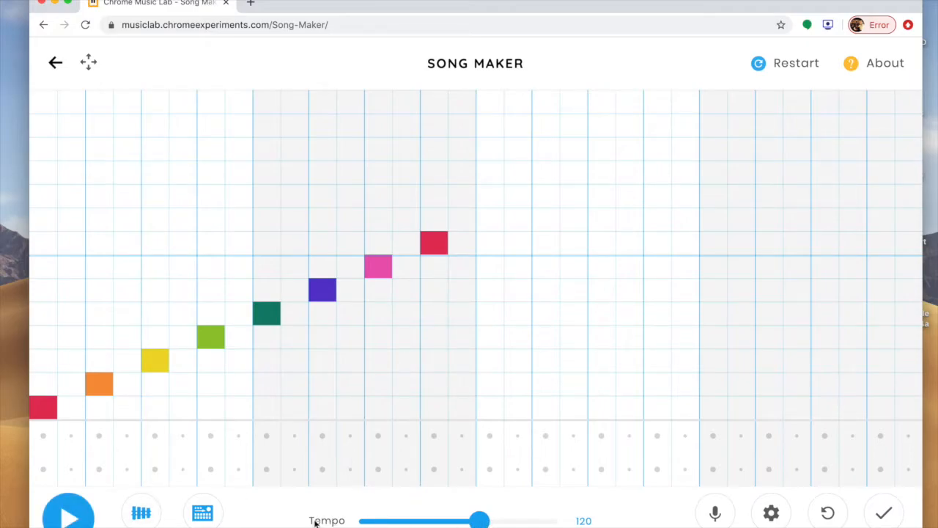
# Play the scale at different tempos, speeding it up, slowing it to 83 and ending at 109.
pyautogui.click(479, 522)
pyautogui.click(67, 521)
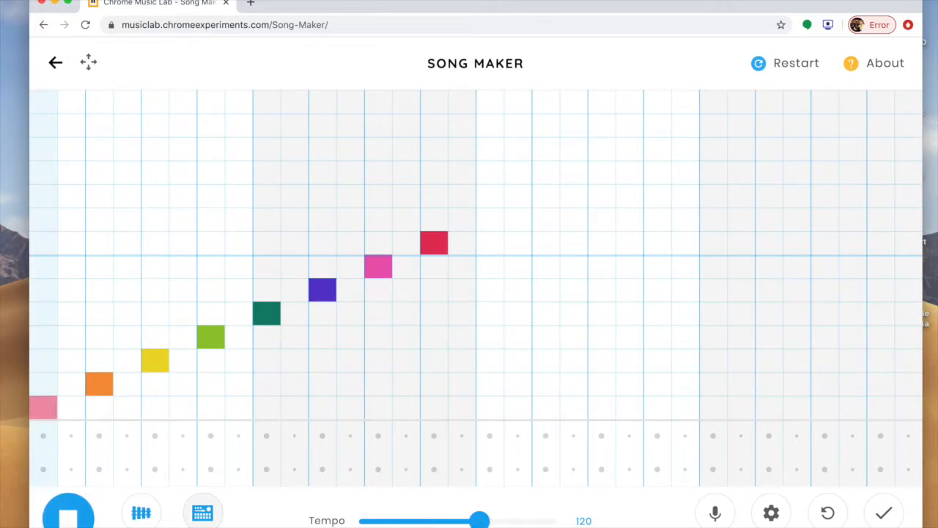
pyautogui.moveTo(479, 521); pyautogui.dragTo(545, 521)
pyautogui.press('space')
pyautogui.moveTo(544, 521); pyautogui.dragTo(440, 521)
pyautogui.click(74, 517)
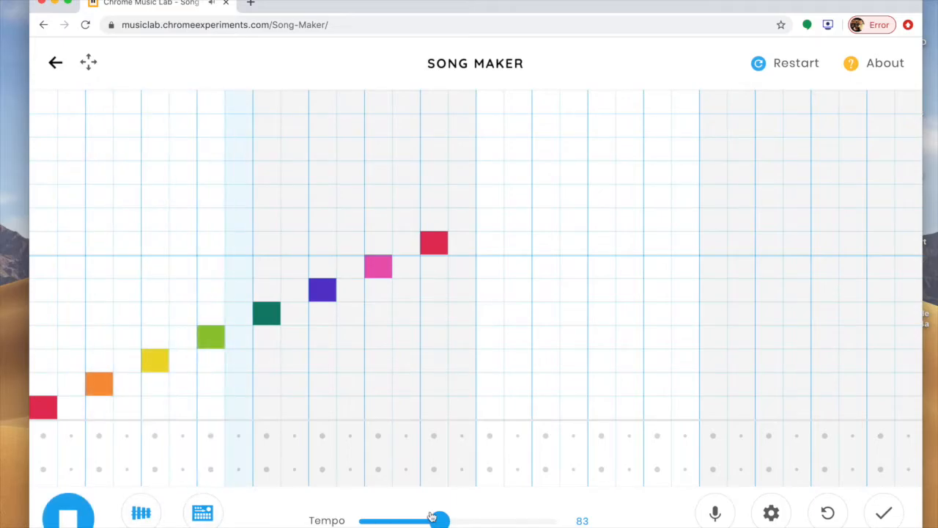
pyautogui.moveTo(439, 519); pyautogui.dragTo(467, 522)
pyautogui.click(67, 522)
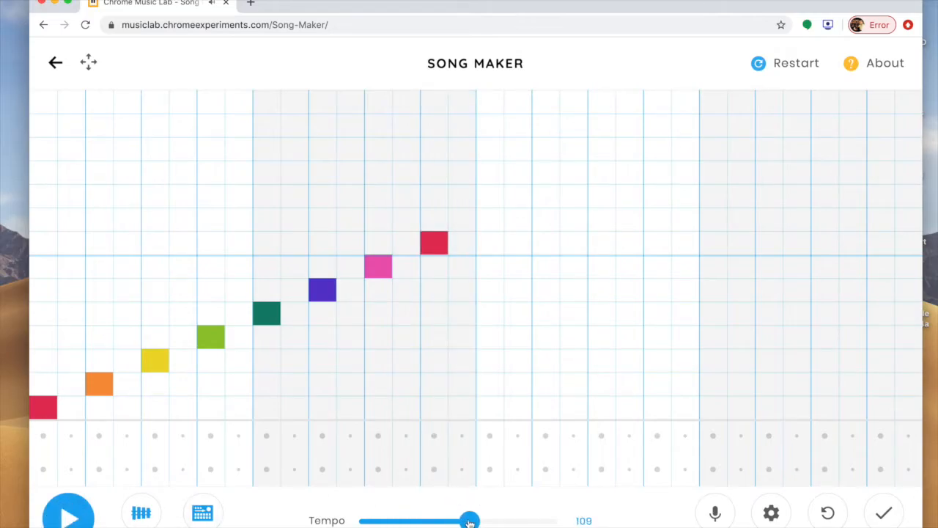
# Remove all eight notes of the ascending scale from the grid.
pyautogui.click(444, 244)
pyautogui.click(384, 268)
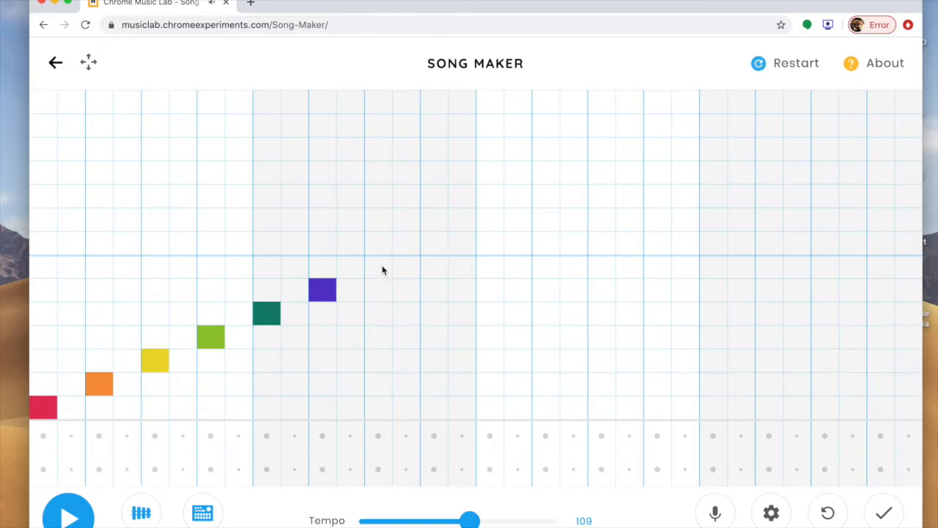
pyautogui.click(324, 288)
pyautogui.click(271, 315)
pyautogui.click(220, 337)
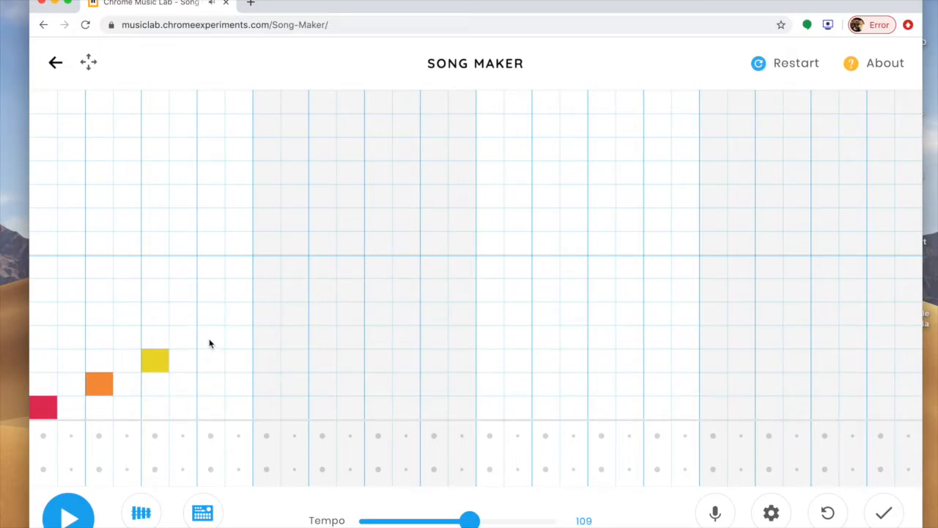
pyautogui.click(154, 364)
pyautogui.click(106, 387)
pyautogui.click(45, 409)
# Fill the first measure's eight columns with three low red notes, orange, yellow, orange and two low red notes.
pyautogui.click(46, 410)
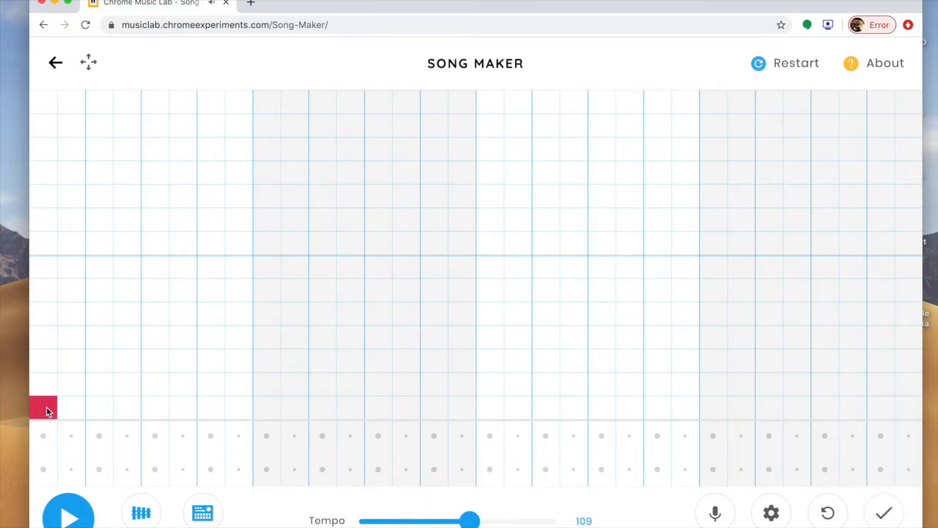
pyautogui.click(73, 409)
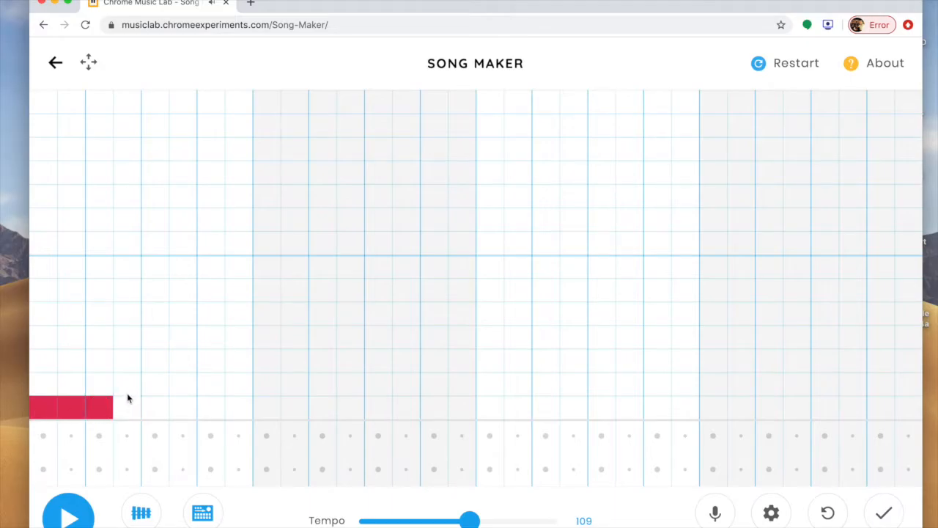
pyautogui.click(157, 362)
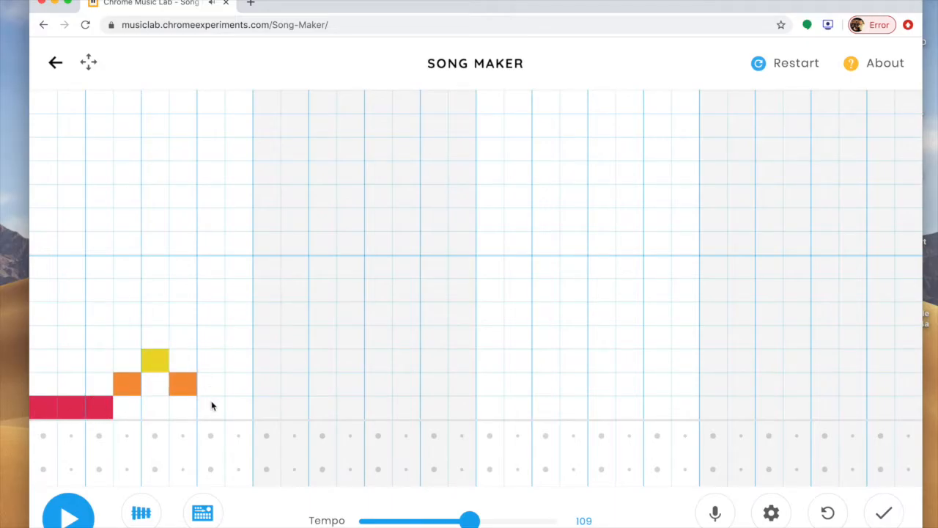
pyautogui.click(237, 409)
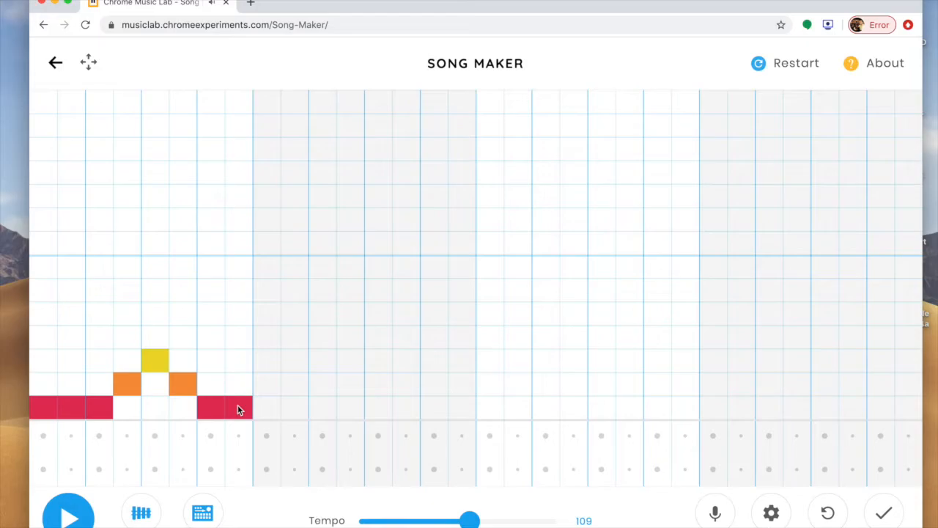
# Set the tempo to 90, playing the first measure to check the speed.
pyautogui.click(69, 513)
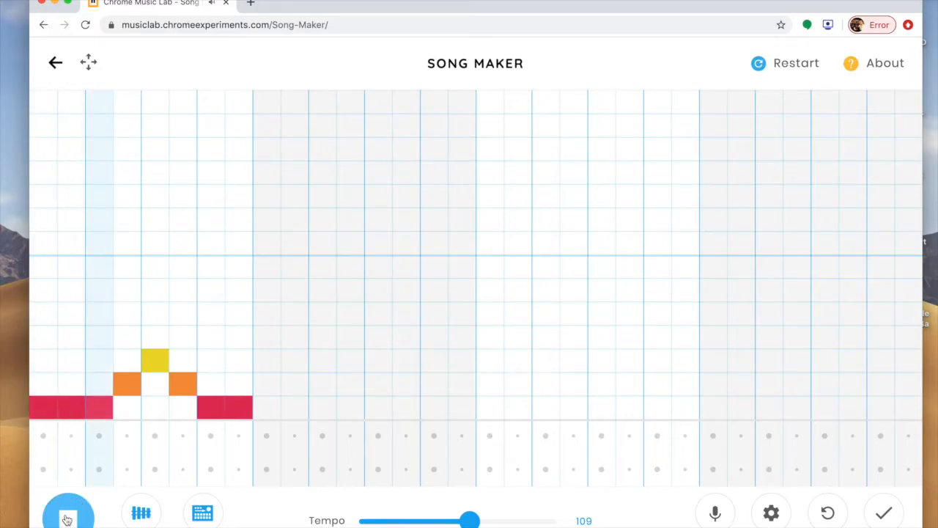
pyautogui.click(67, 519)
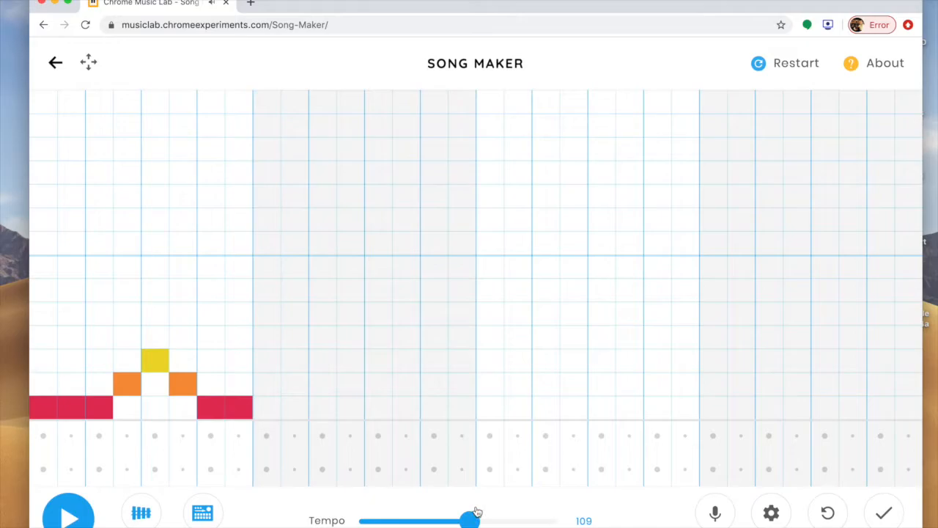
pyautogui.moveTo(471, 519); pyautogui.dragTo(453, 520)
pyautogui.click(76, 519)
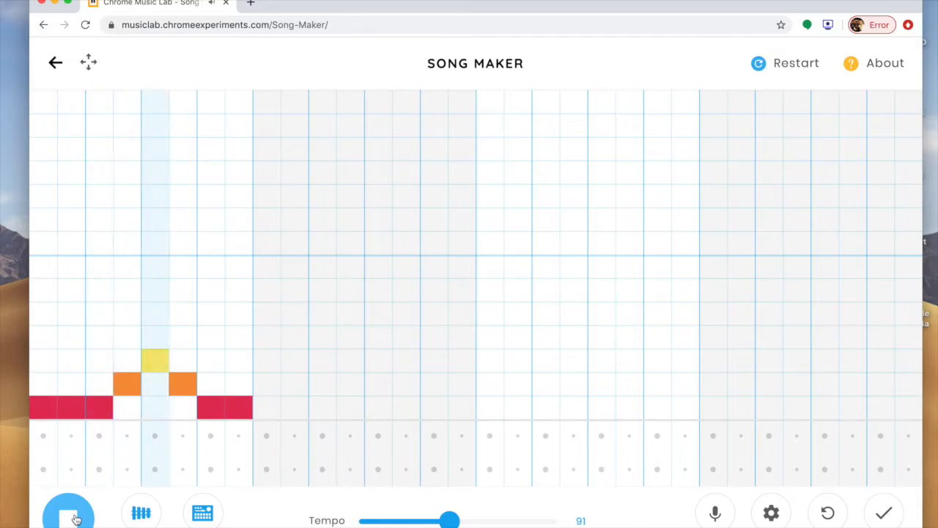
pyautogui.click(76, 519)
pyautogui.moveTo(452, 520); pyautogui.dragTo(449, 522)
pyautogui.click(60, 519)
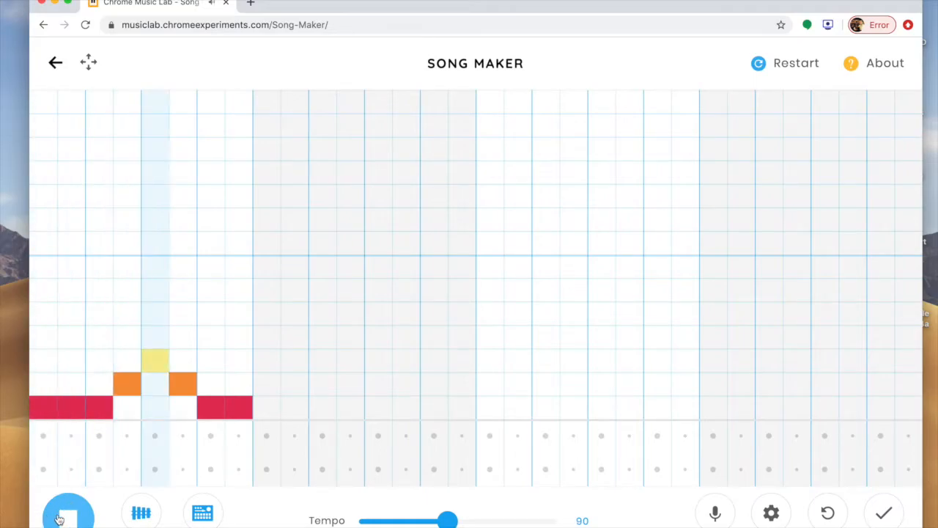
pyautogui.click(61, 519)
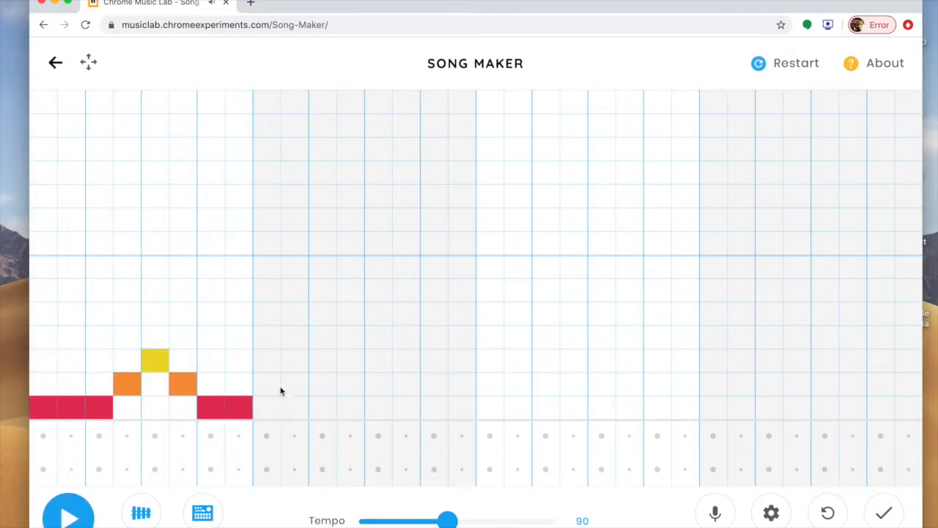
# Fill the second measure's first seven columns with three yellow notes, light green, teal, light green and yellow, and play the melody.
pyautogui.click(269, 362)
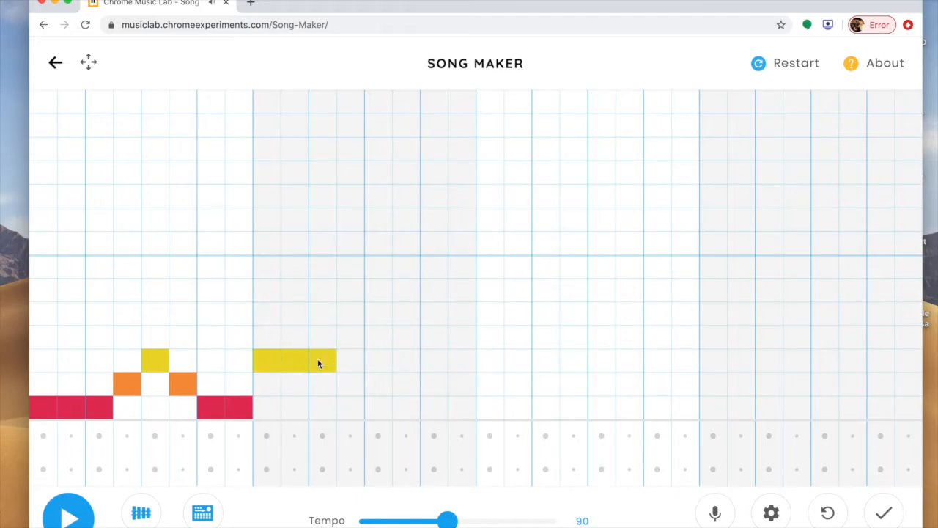
pyautogui.click(351, 339)
pyautogui.click(381, 312)
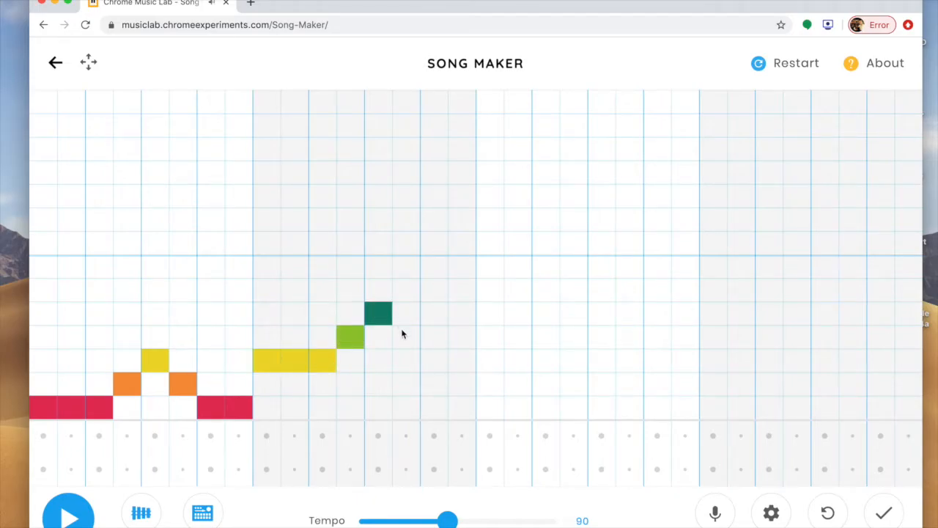
pyautogui.click(403, 333)
pyautogui.click(437, 362)
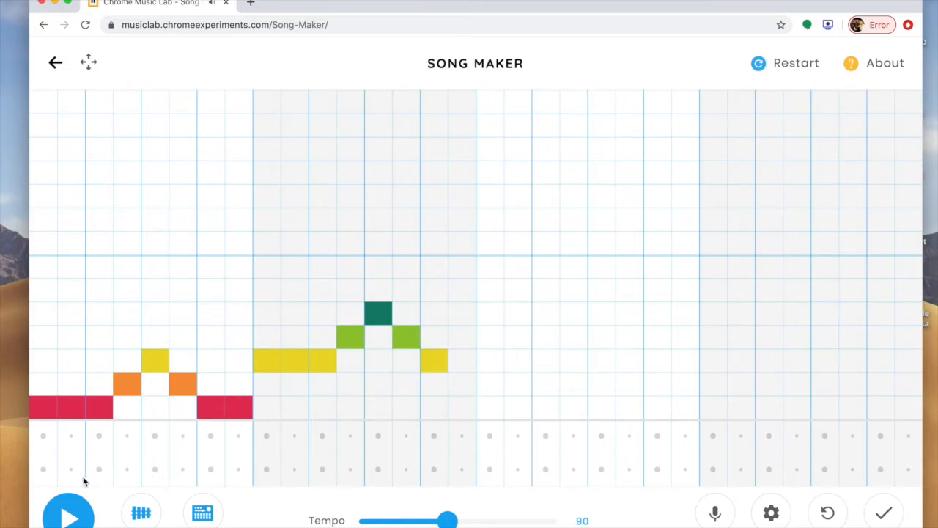
pyautogui.click(69, 522)
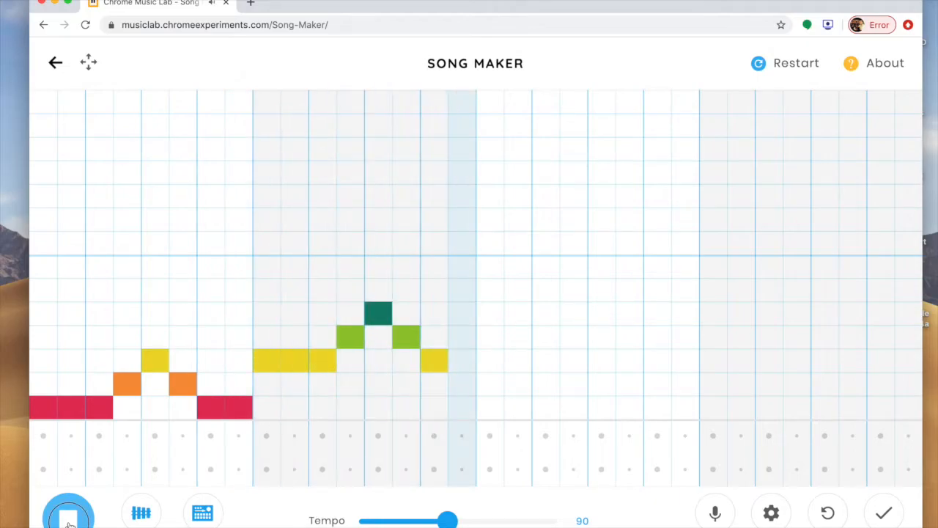
pyautogui.click(70, 521)
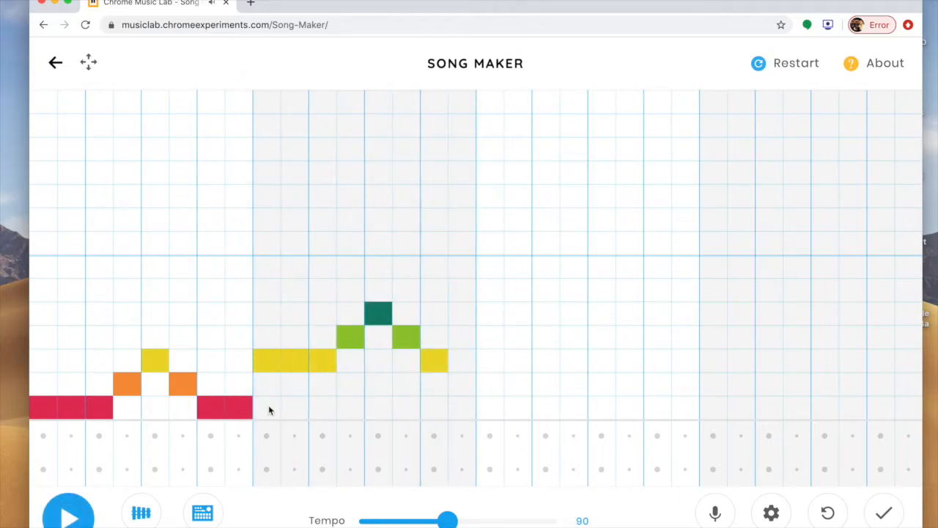
# Place high red notes on beats one and three and teal notes on beats two and four of the third measure, and play the melody.
pyautogui.click(493, 268)
pyautogui.click(491, 244)
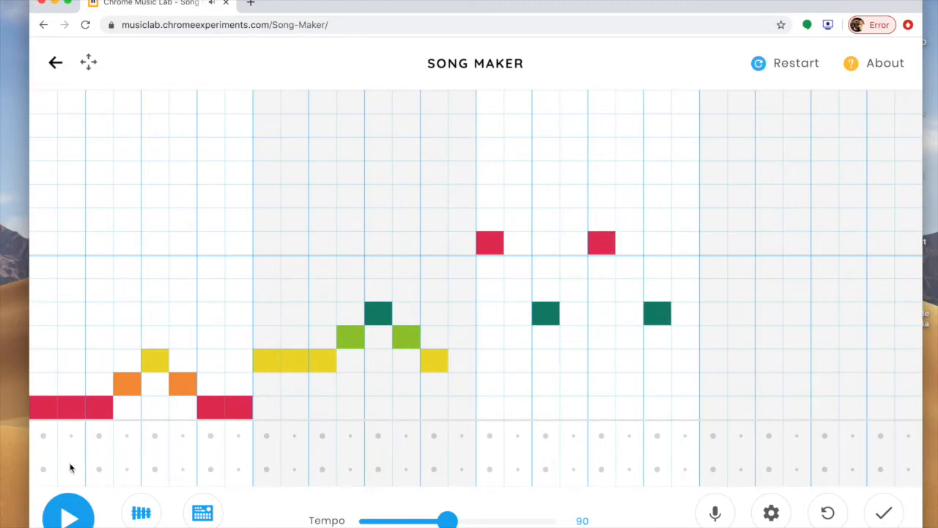
pyautogui.click(68, 516)
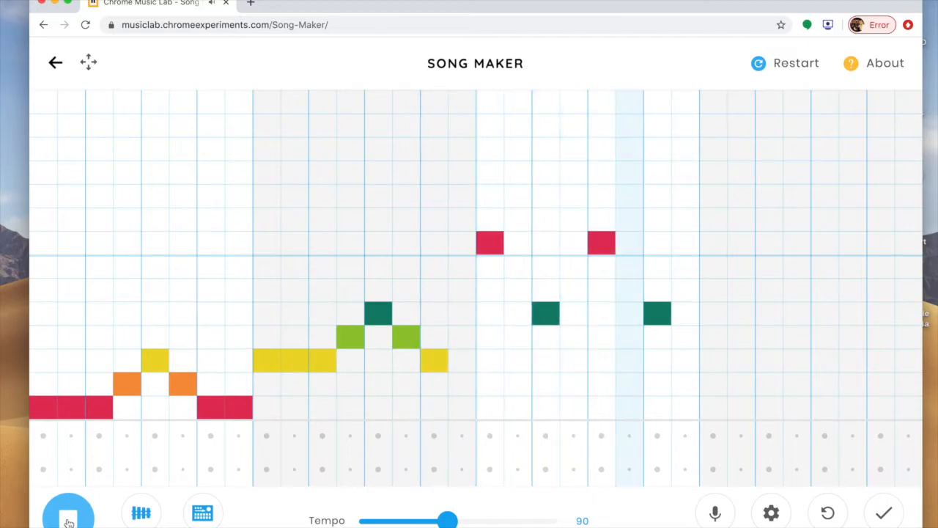
pyautogui.click(68, 518)
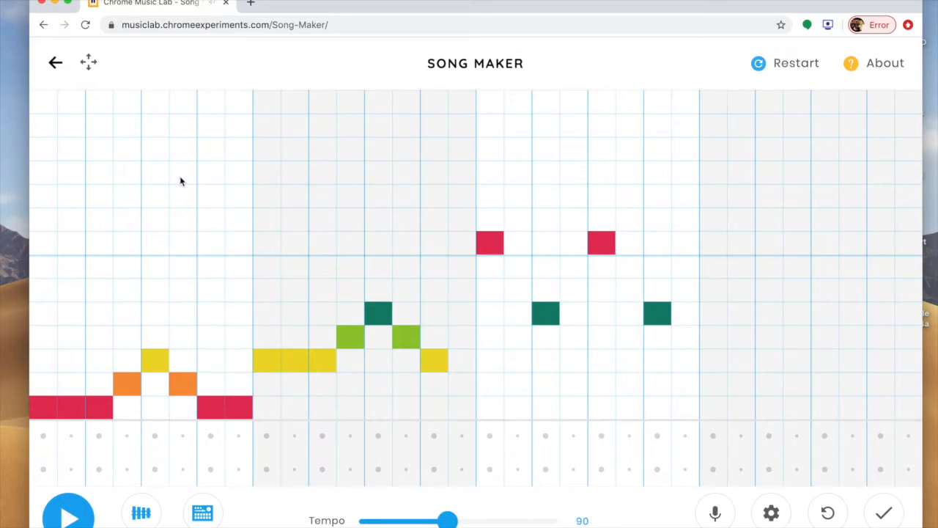
# Show the grid's directional controls, advance the note cursor along the lowest row to the third measure's start, and play the melody.
pyautogui.click(89, 64)
pyautogui.click(145, 63)
pyautogui.click(145, 63)
pyautogui.click(145, 63)
pyautogui.click(146, 63)
pyautogui.click(145, 63)
pyautogui.click(145, 63)
pyautogui.click(145, 63)
pyautogui.click(145, 63)
pyautogui.click(145, 63)
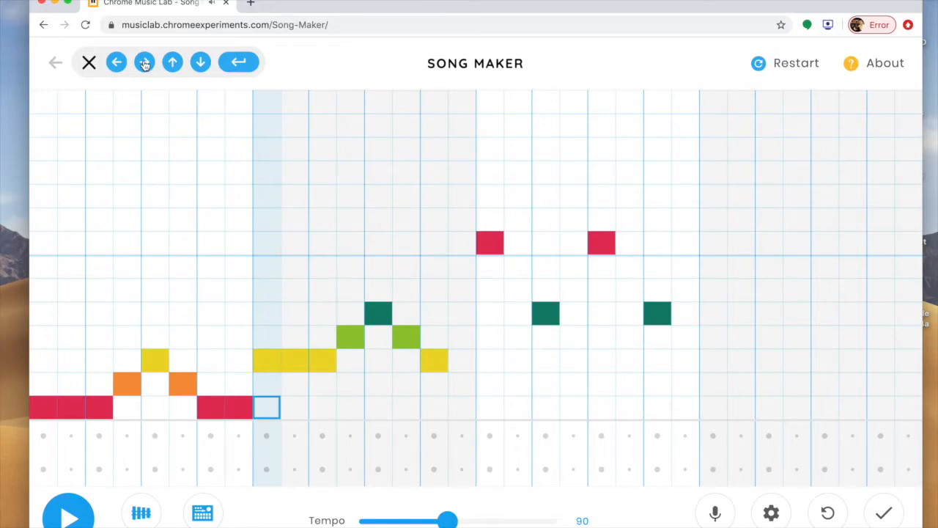
pyautogui.click(145, 63)
pyautogui.click(145, 63)
pyautogui.click(145, 63)
pyautogui.click(145, 63)
pyautogui.click(145, 63)
pyautogui.click(145, 63)
pyautogui.click(145, 63)
pyautogui.click(145, 63)
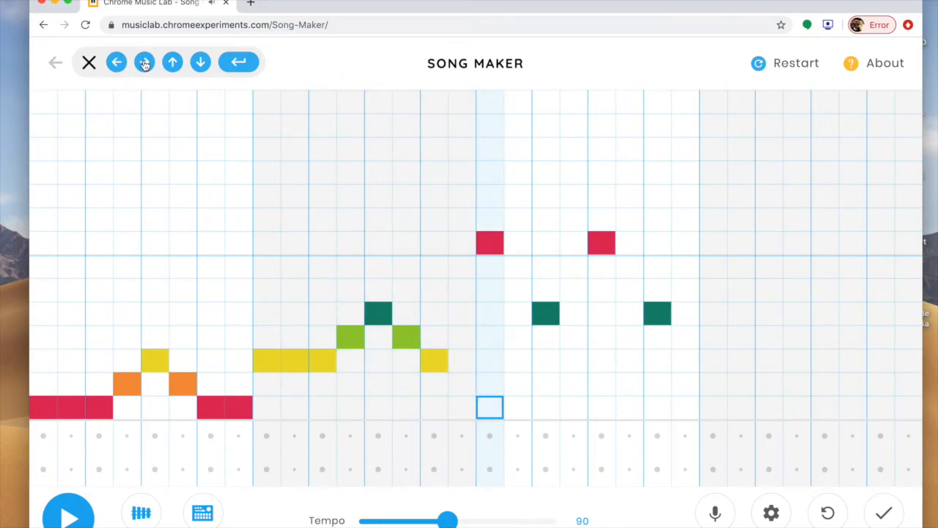
pyautogui.click(72, 515)
pyautogui.click(73, 519)
# Fill the fourth measure's first seven columns with teal, indigo, teal, light green, yellow, orange and low red notes, and play the melody.
pyautogui.click(714, 317)
pyautogui.click(742, 293)
pyautogui.click(764, 314)
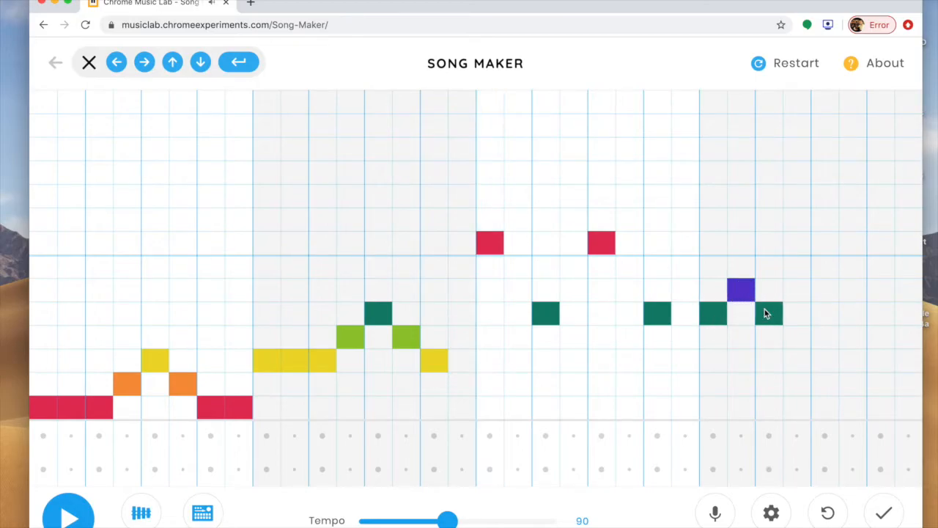
pyautogui.click(793, 336)
pyautogui.click(825, 359)
pyautogui.click(851, 383)
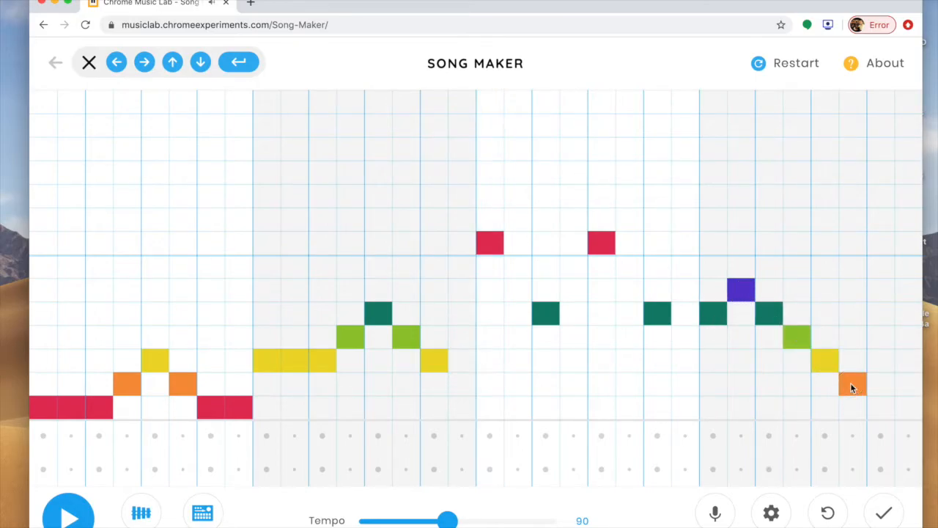
pyautogui.click(878, 408)
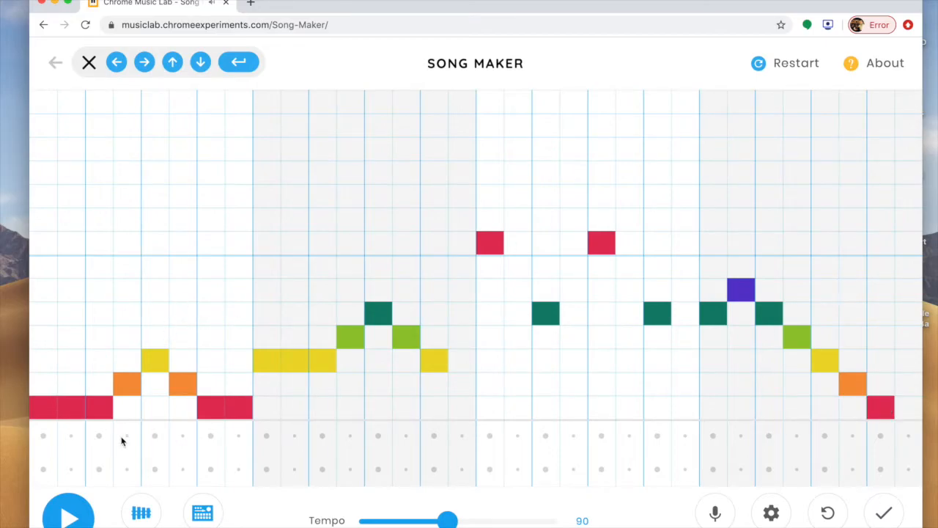
pyautogui.click(69, 519)
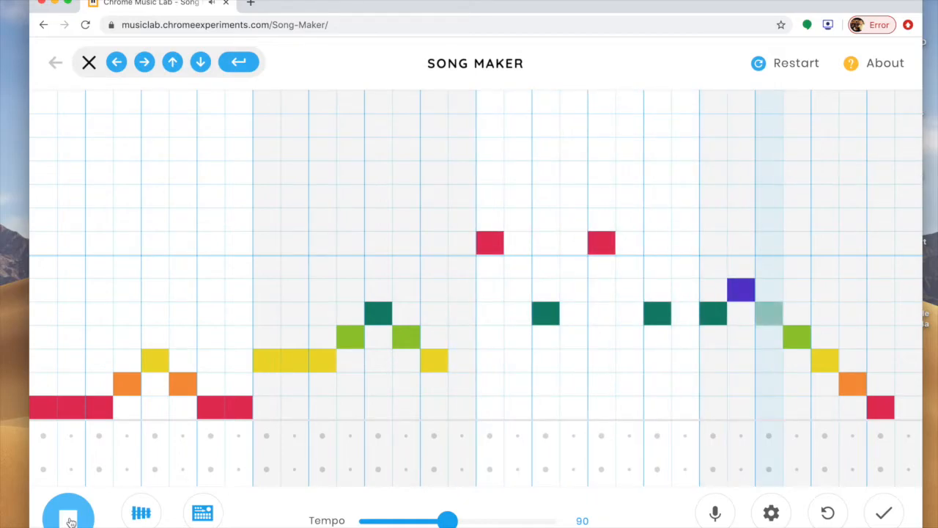
pyautogui.click(70, 517)
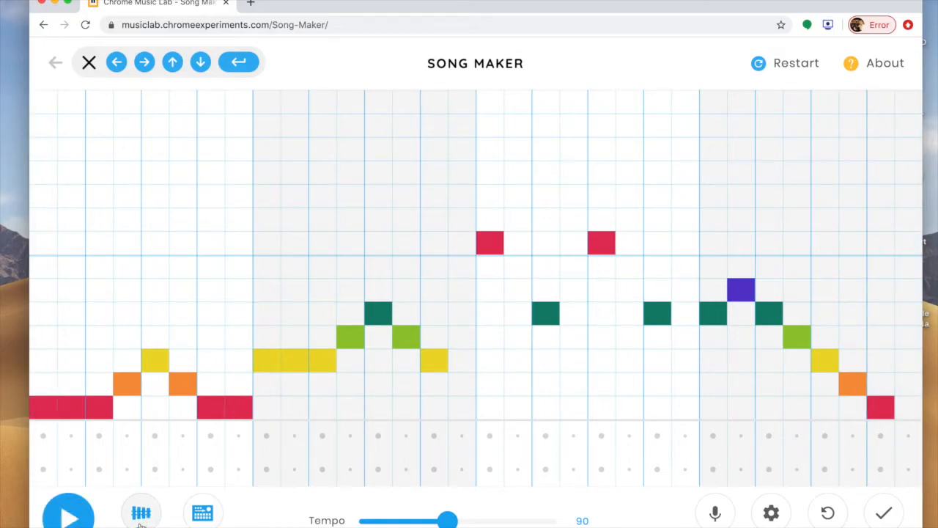
# Audition the melody with the piano, strings, woodwind and synth sounds during playback, and return to the marimba.
pyautogui.click(142, 516)
pyautogui.click(68, 519)
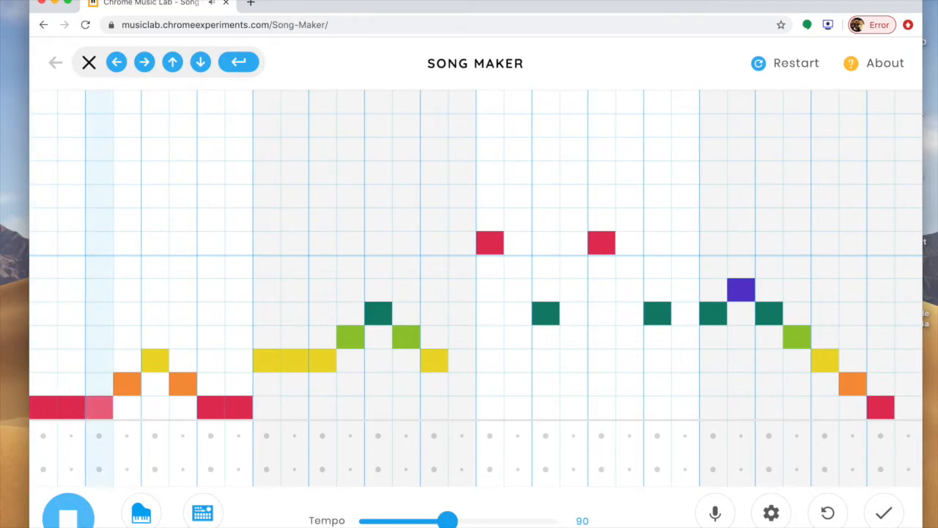
pyautogui.click(144, 516)
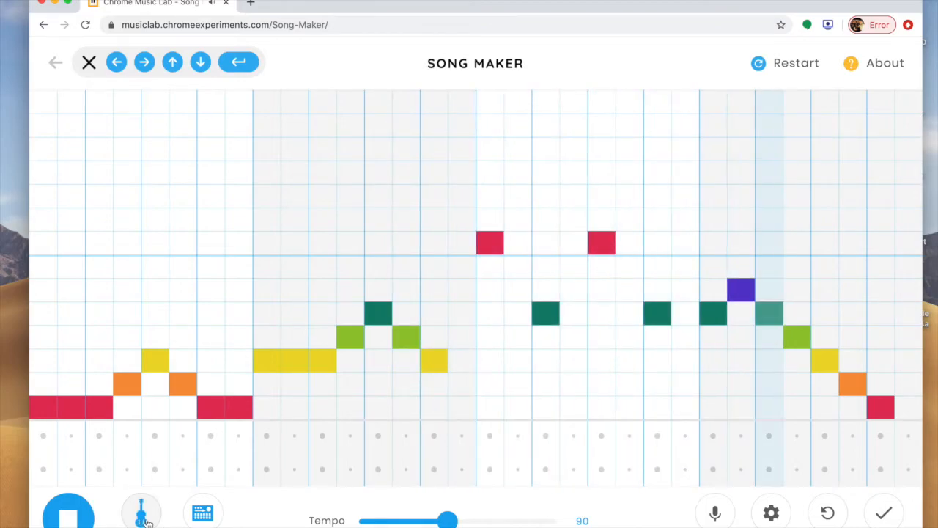
pyautogui.click(144, 516)
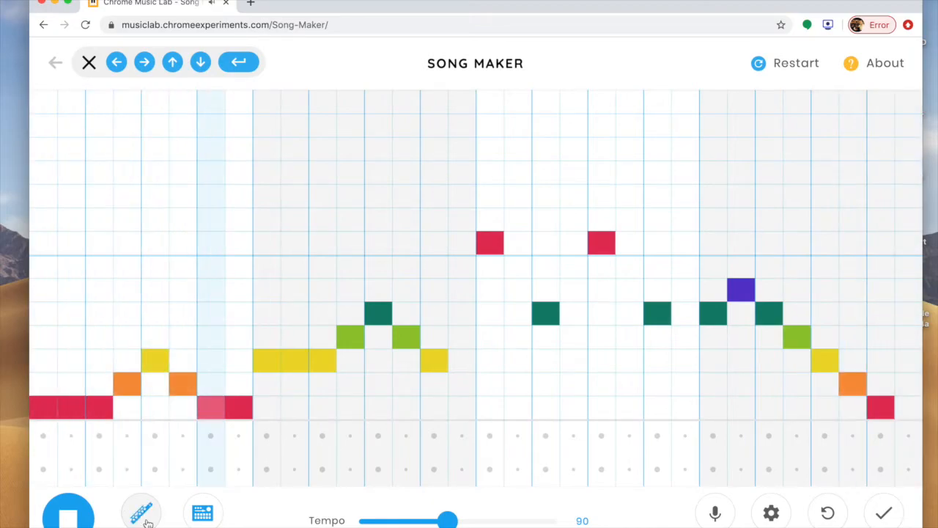
pyautogui.click(146, 517)
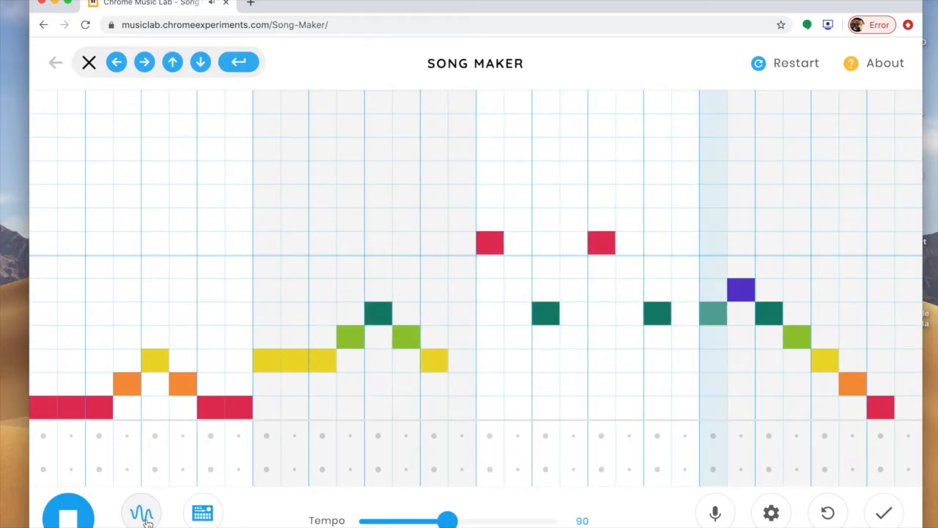
pyautogui.click(146, 517)
pyautogui.click(69, 517)
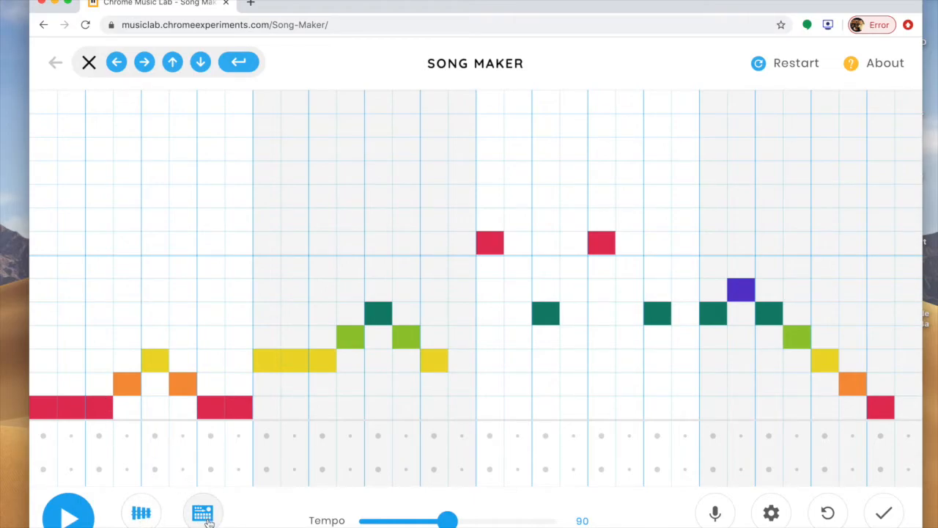
# Place a circle on beat one and a triangle on beat two of the first measure's percussion rows, and play the song.
pyautogui.click(44, 473)
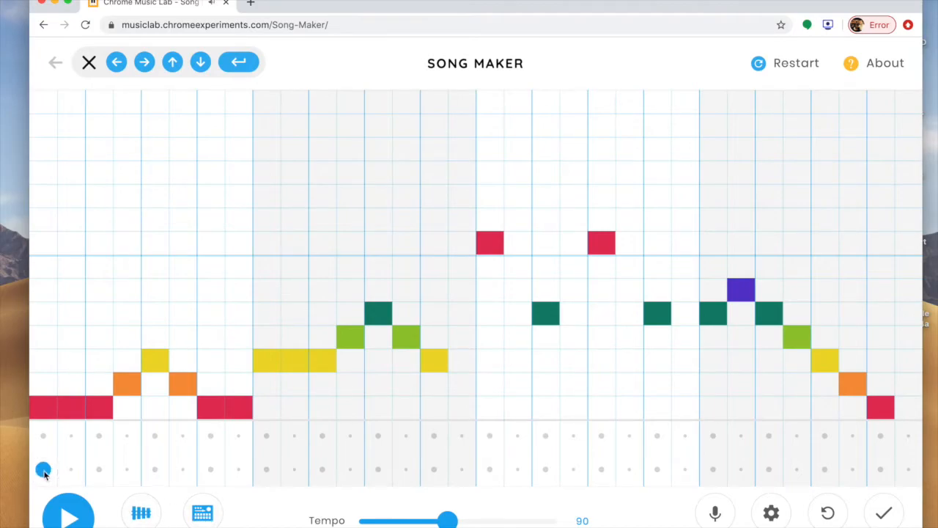
pyautogui.click(155, 469)
pyautogui.click(100, 436)
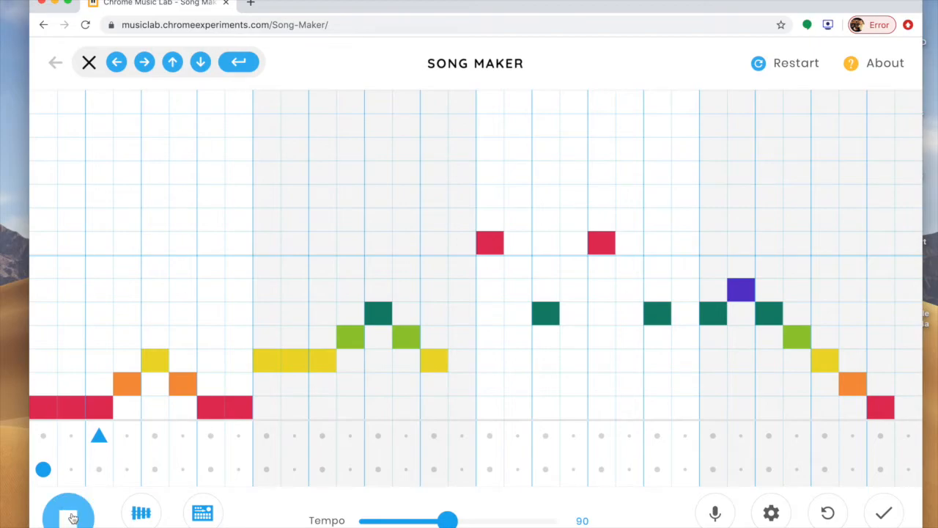
pyautogui.click(69, 516)
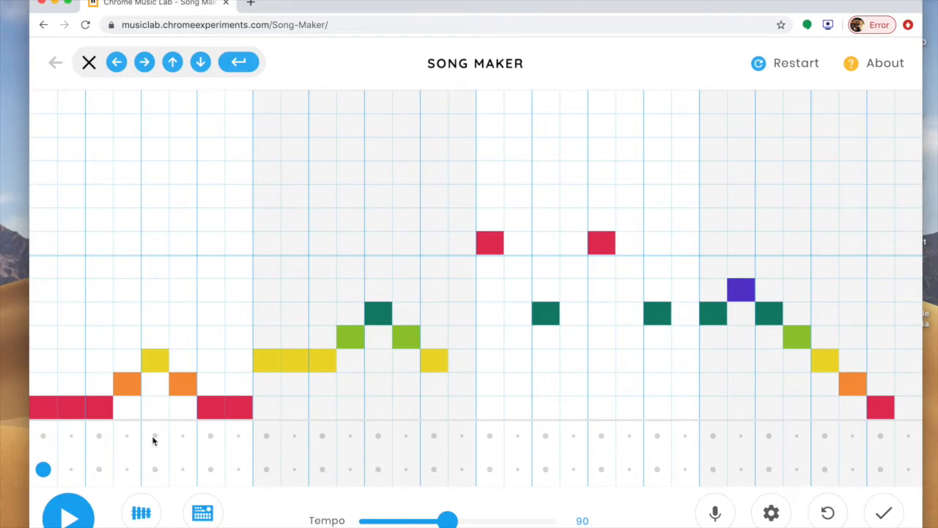
# Place percussion triangles only on beat three of every measure and circles on beat one of measures two to four, and play the song.
pyautogui.click(266, 469)
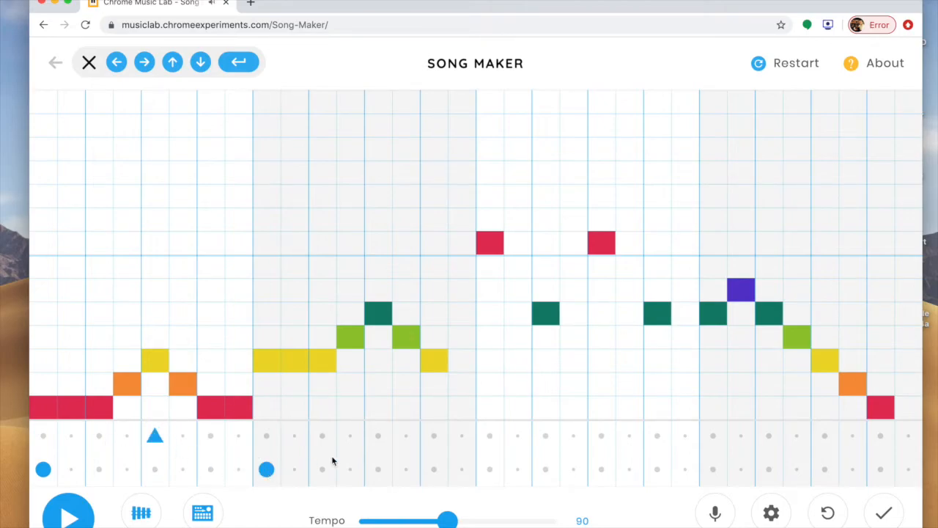
pyautogui.click(491, 470)
pyautogui.click(68, 517)
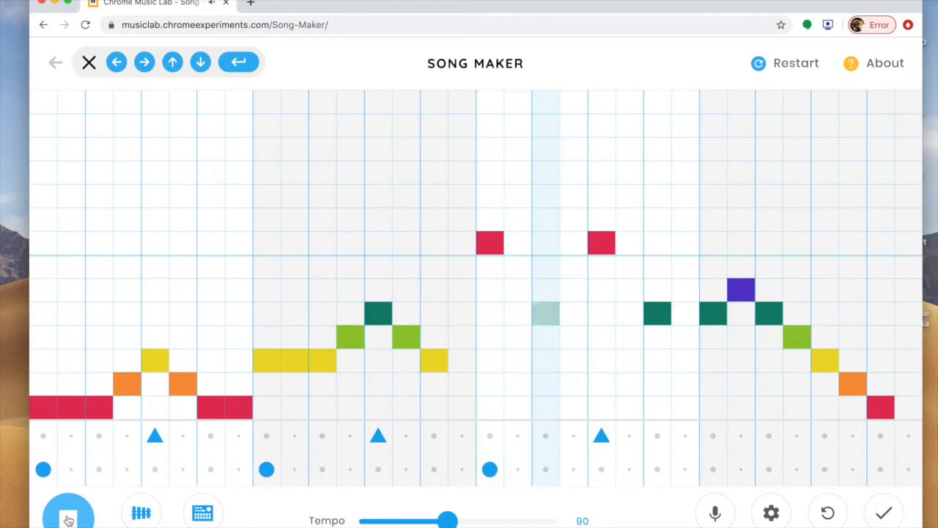
pyautogui.click(68, 516)
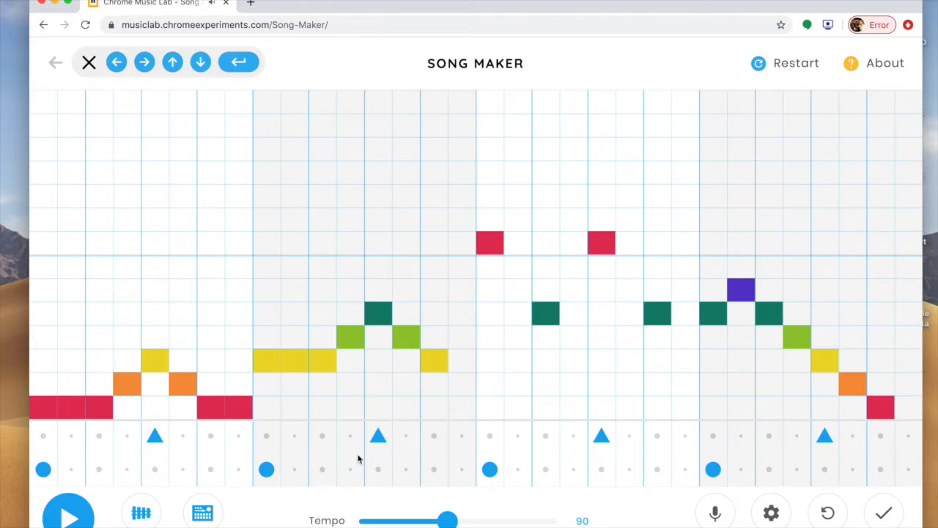
pyautogui.click(74, 520)
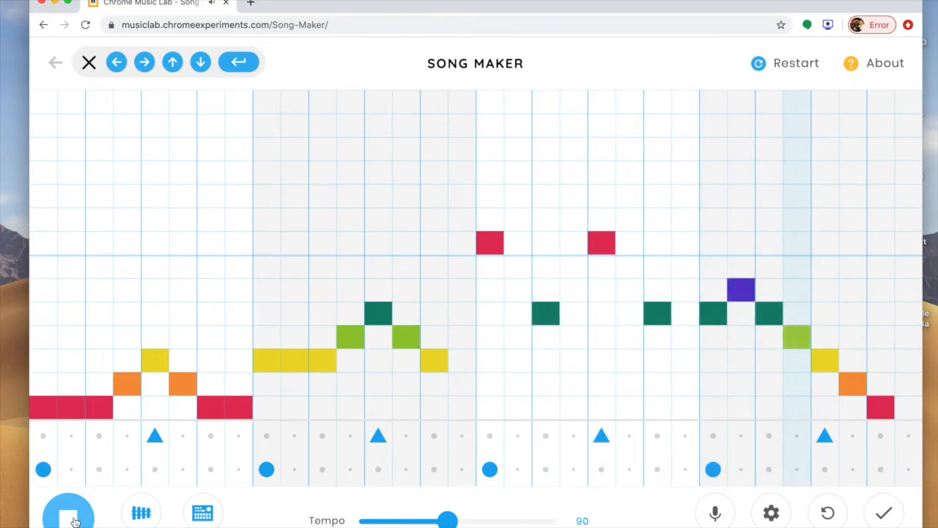
pyautogui.click(73, 518)
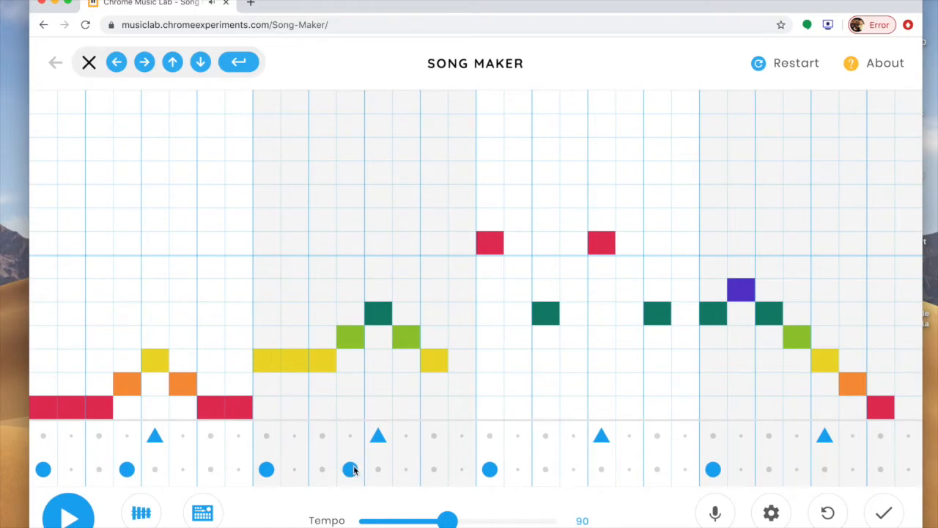
# Add a percussion circle in every measure's fourth column, just before the triangle, and play the rhythm.
pyautogui.click(797, 469)
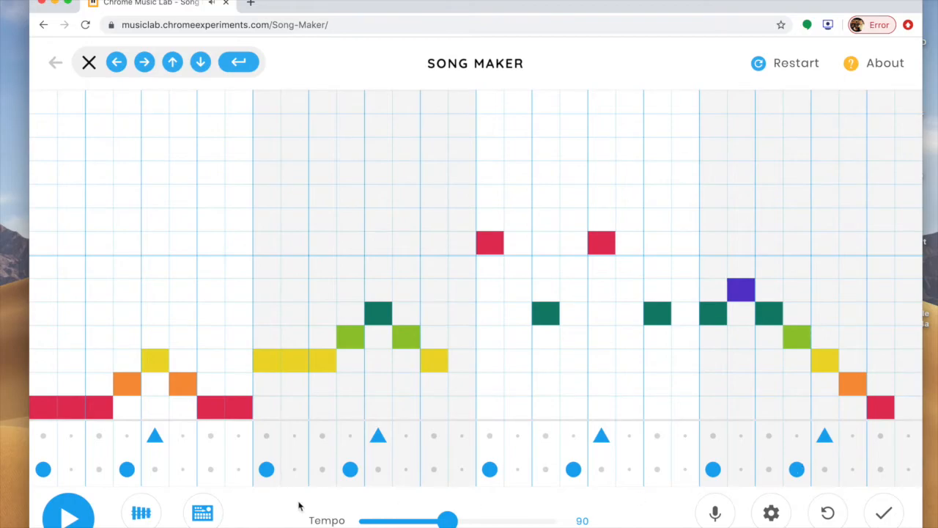
pyautogui.click(70, 520)
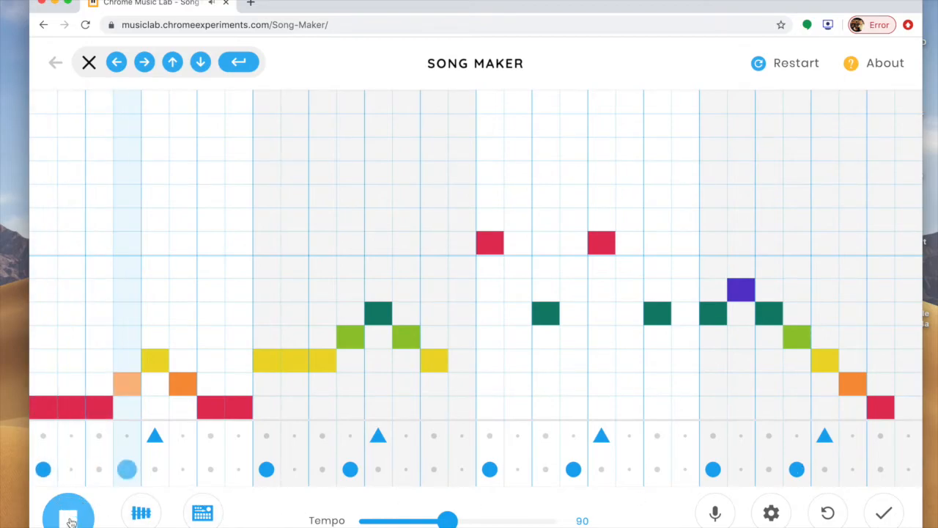
pyautogui.click(70, 520)
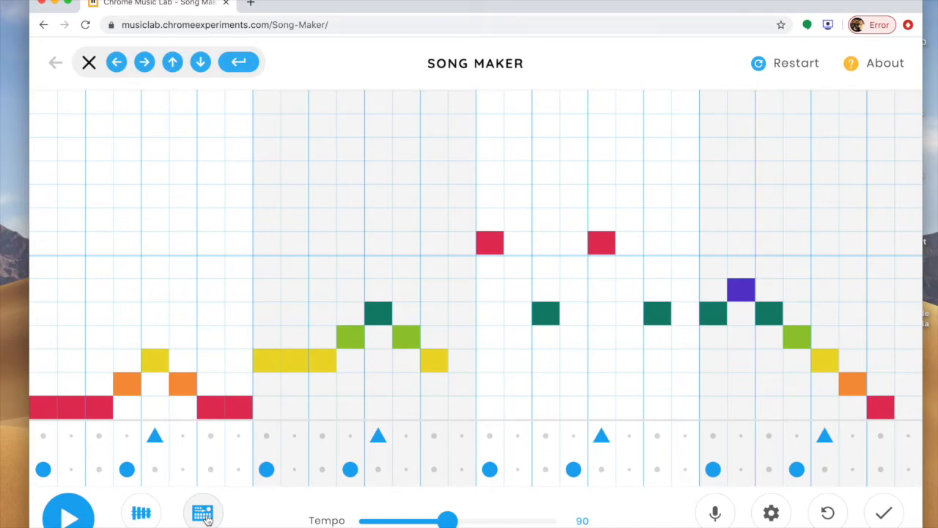
# Audition the rhythm with the drum kit and conga sounds during playback, and return to the electronic percussion.
pyautogui.click(70, 520)
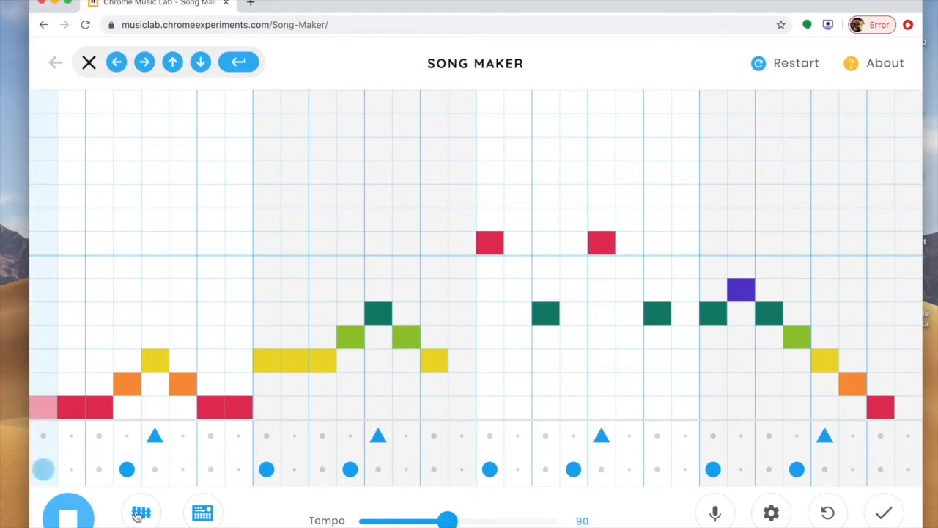
pyautogui.click(205, 516)
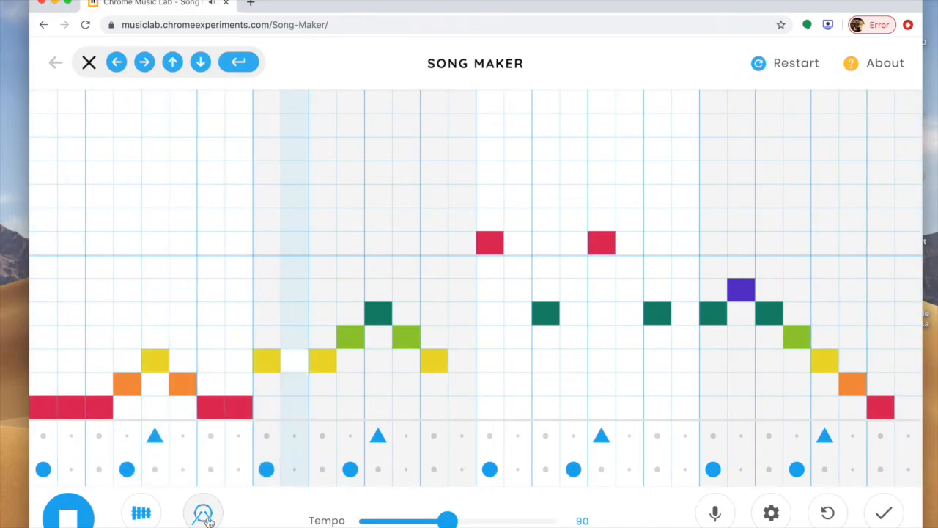
pyautogui.click(205, 516)
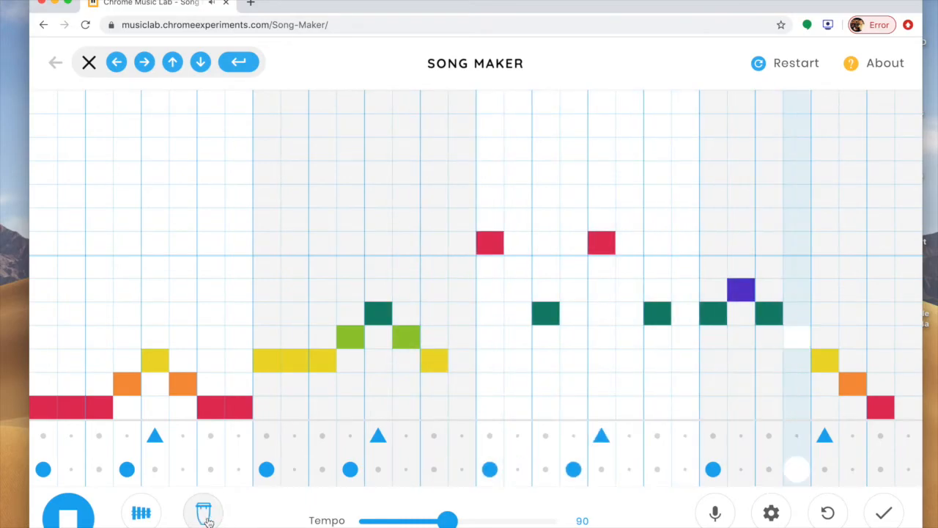
pyautogui.click(206, 515)
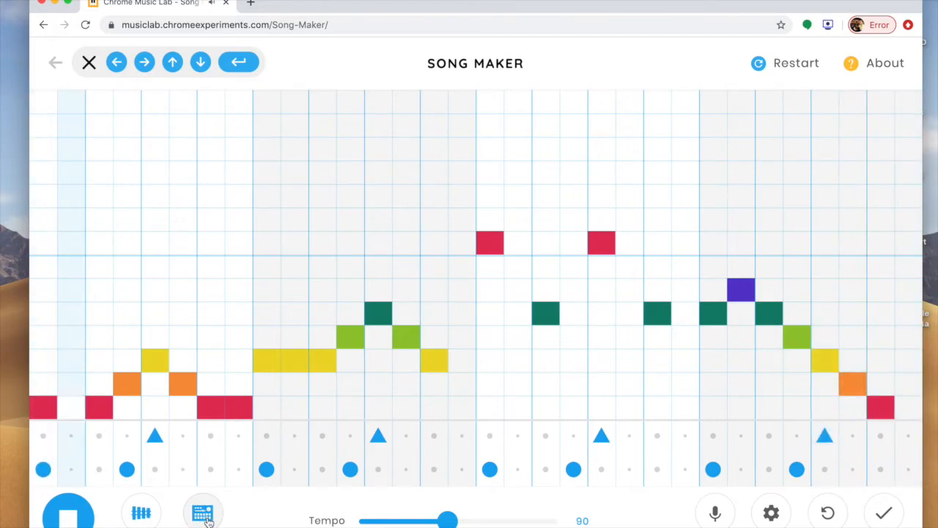
pyautogui.click(68, 514)
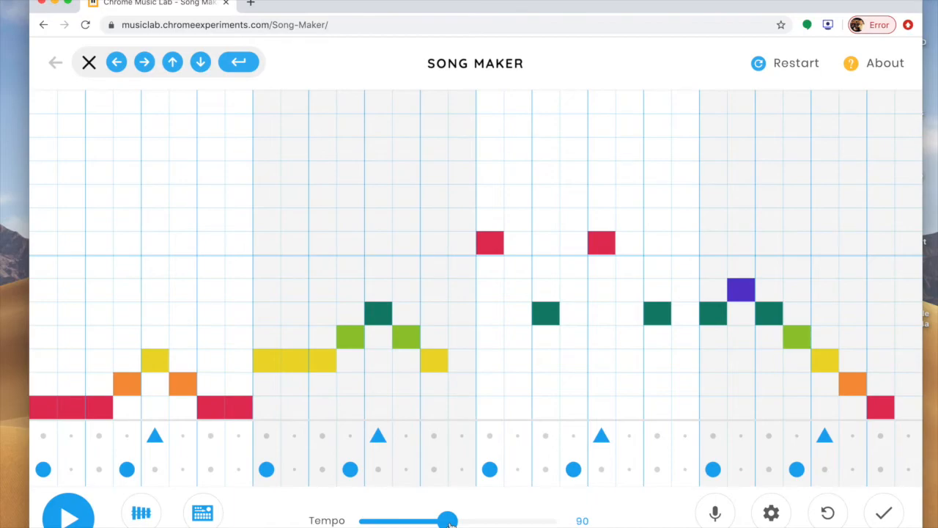
# Play the song while trying tempos of 109, 135, 156 and 79, and set the final tempo to 96.
pyautogui.moveTo(452, 522); pyautogui.dragTo(465, 525)
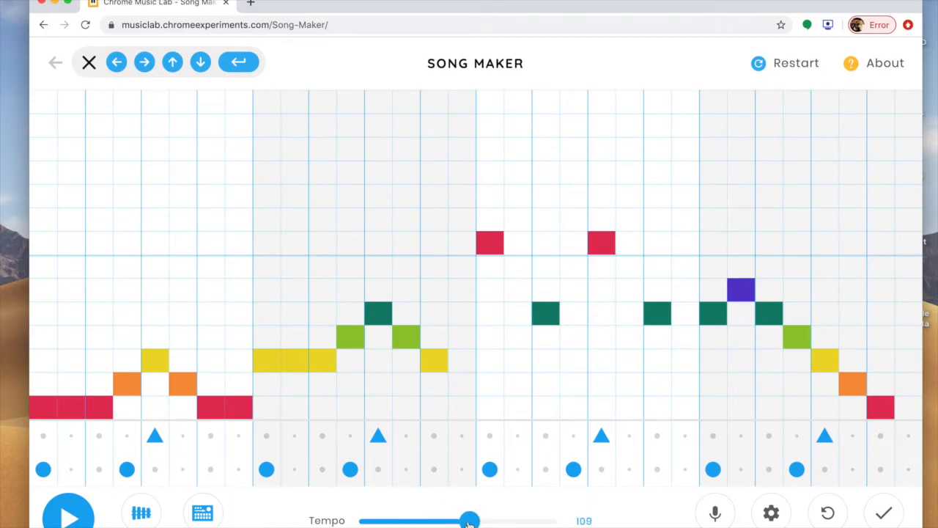
pyautogui.click(72, 515)
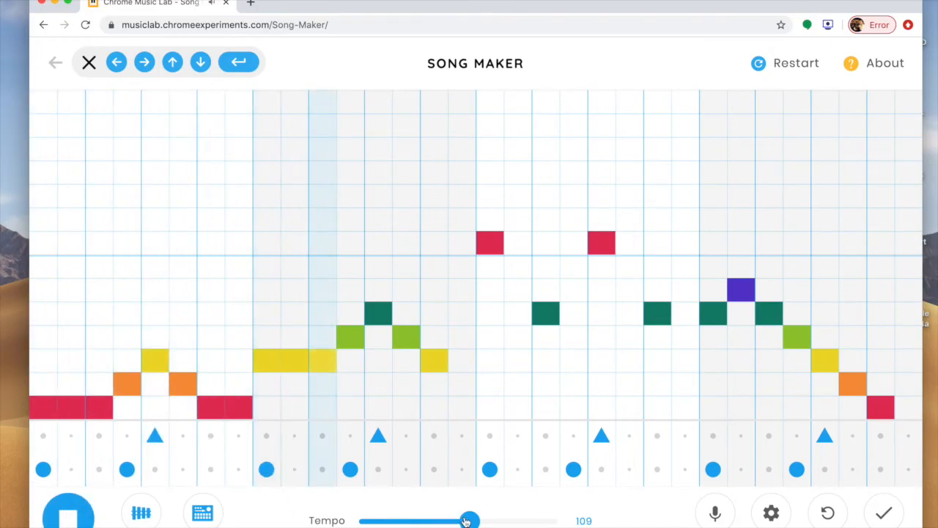
pyautogui.moveTo(466, 521); pyautogui.dragTo(491, 521)
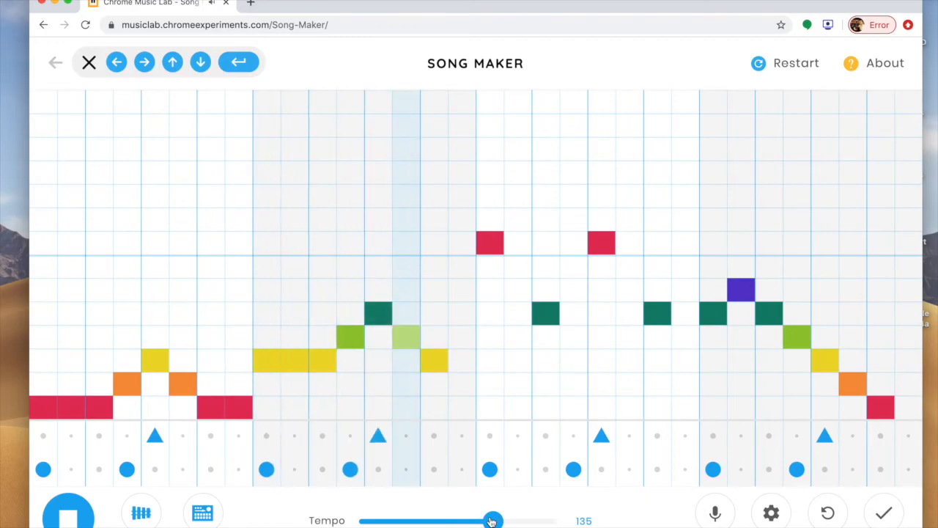
pyautogui.moveTo(491, 521); pyautogui.dragTo(507, 520)
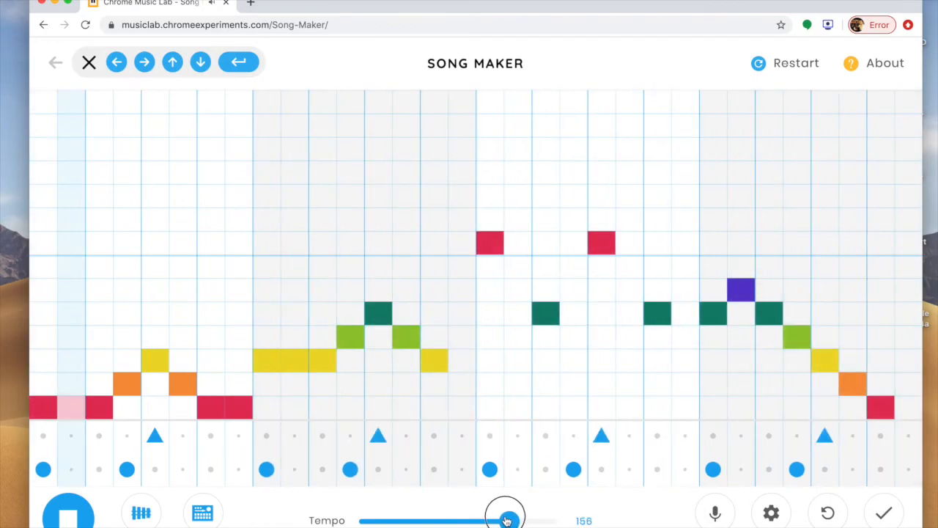
pyautogui.moveTo(505, 521); pyautogui.dragTo(436, 522)
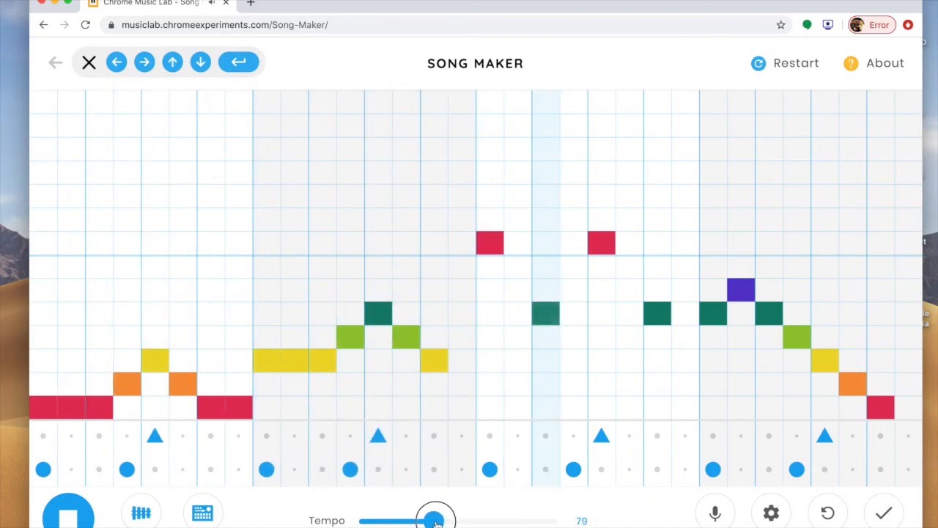
pyautogui.press('space')
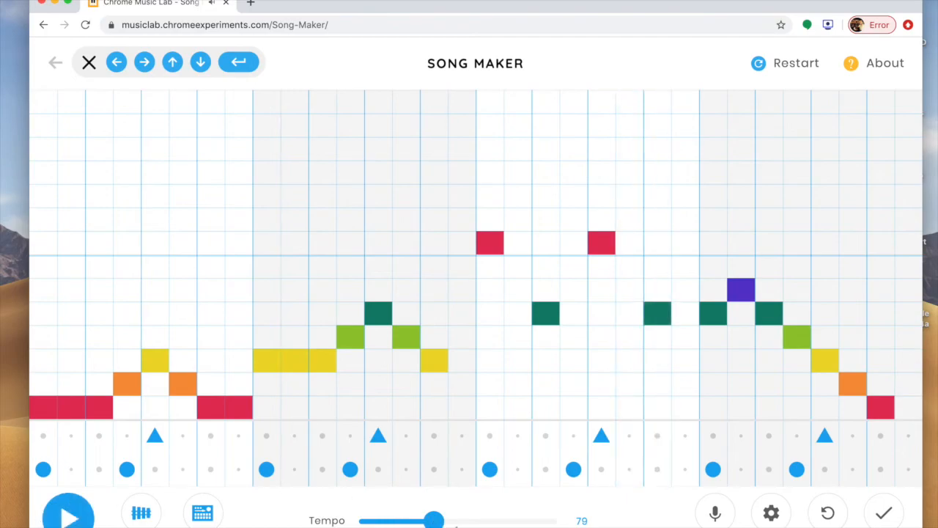
pyautogui.moveTo(436, 521); pyautogui.dragTo(455, 520)
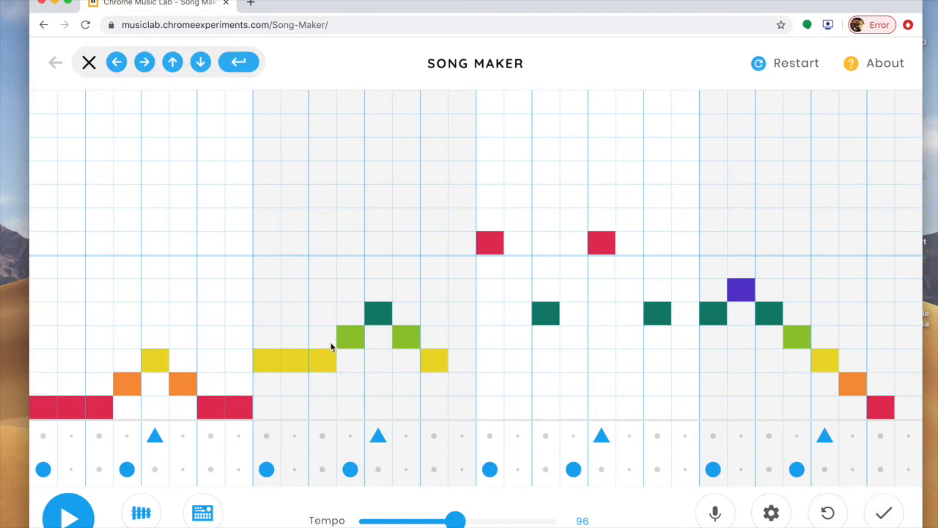
# Save the song and copy its share link.
pyautogui.click(883, 516)
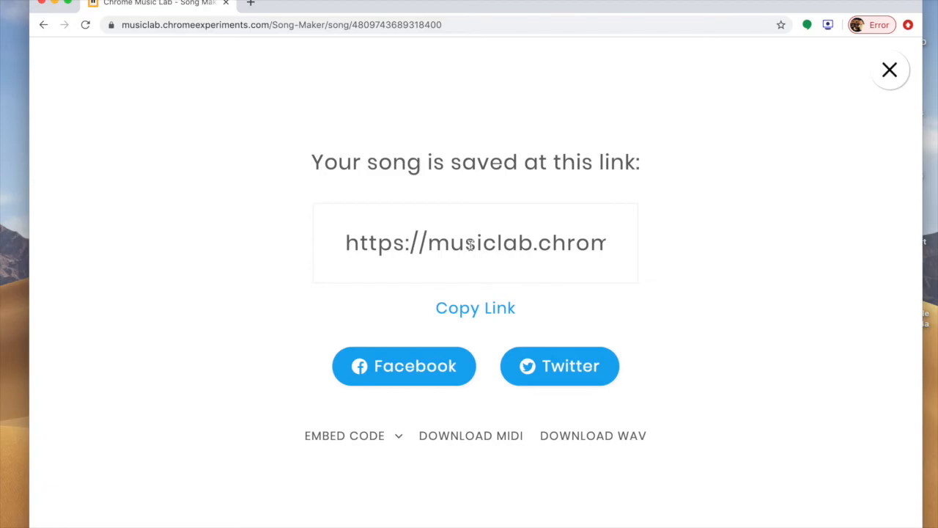
pyautogui.click(464, 311)
pyautogui.press('super+c')
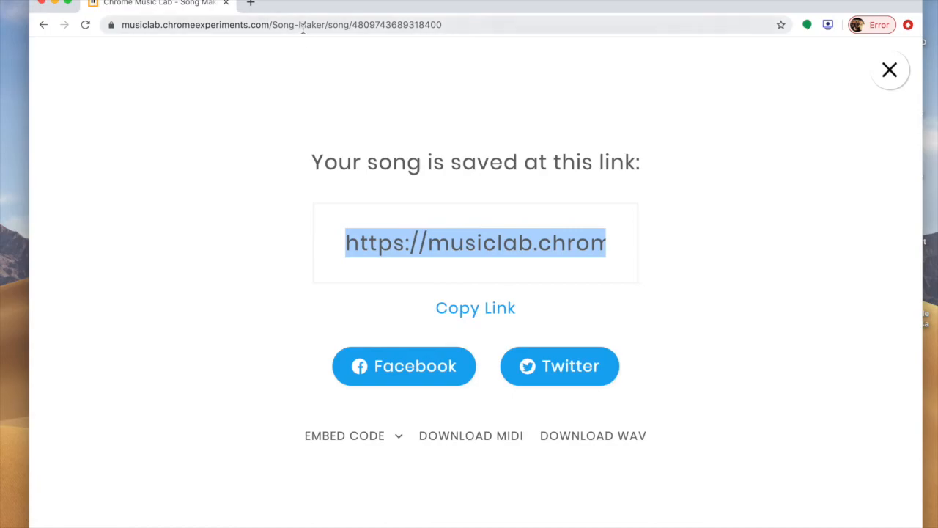
# Open the copied song link in a new browser tab to load the saved song.
pyautogui.click(251, 4)
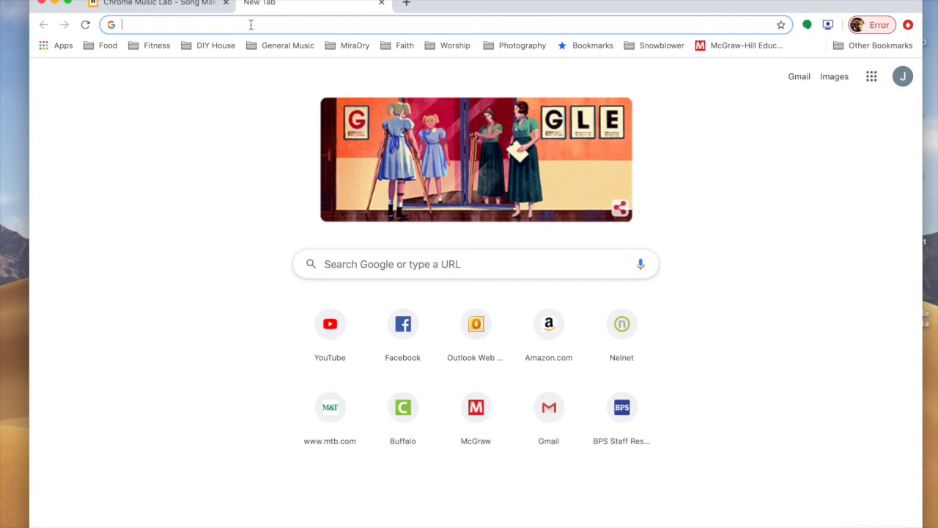
pyautogui.press('super+v')
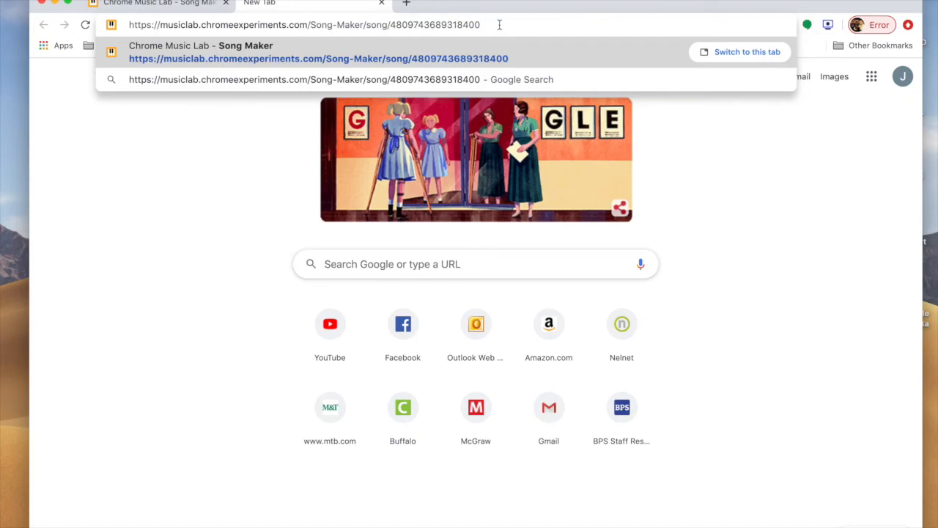
pyautogui.click(747, 217)
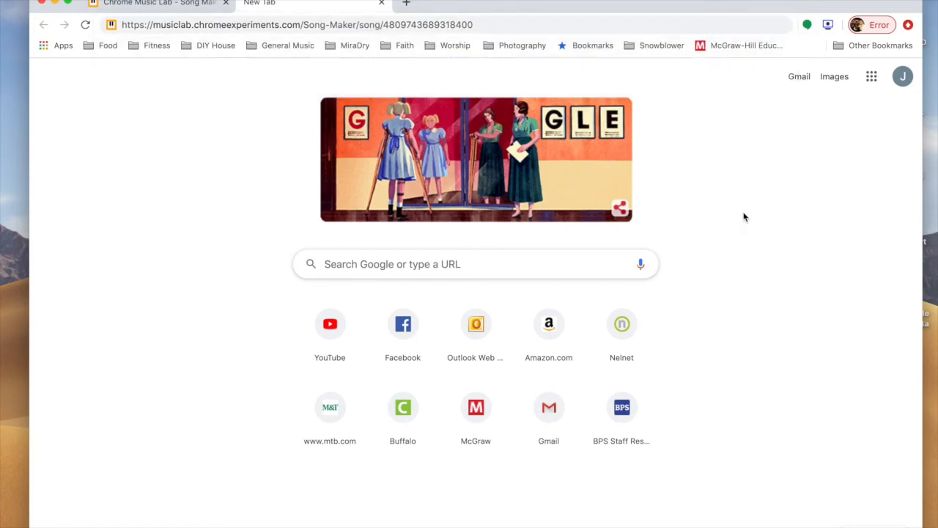
pyautogui.click(505, 26)
pyautogui.click(505, 26)
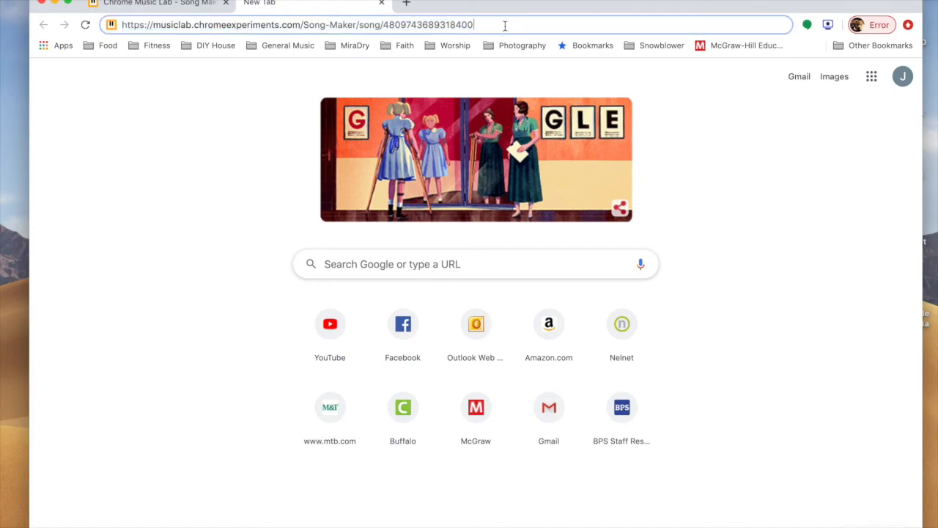
pyautogui.press('Return')
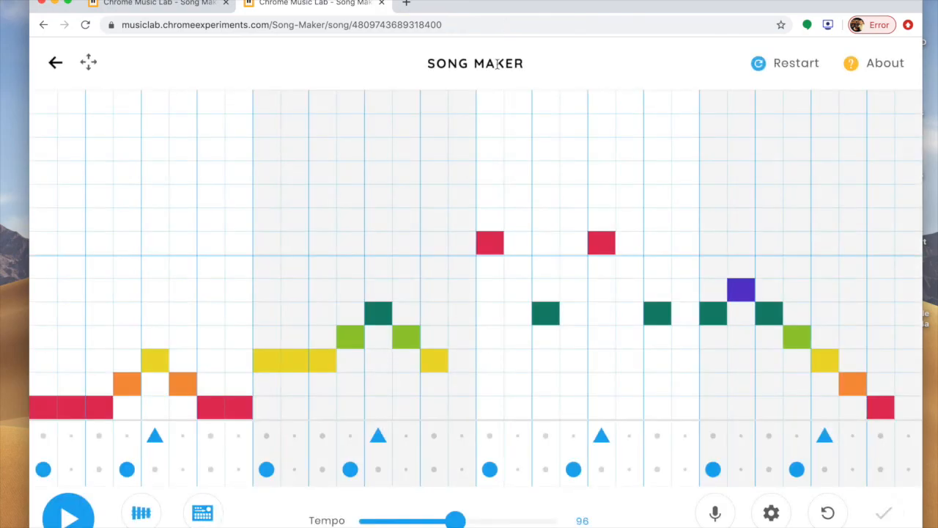
# Return to the original song's browser tab, go back from the saved-link page to its editable grid, and compare it with the linked copy.
pyautogui.click(185, 3)
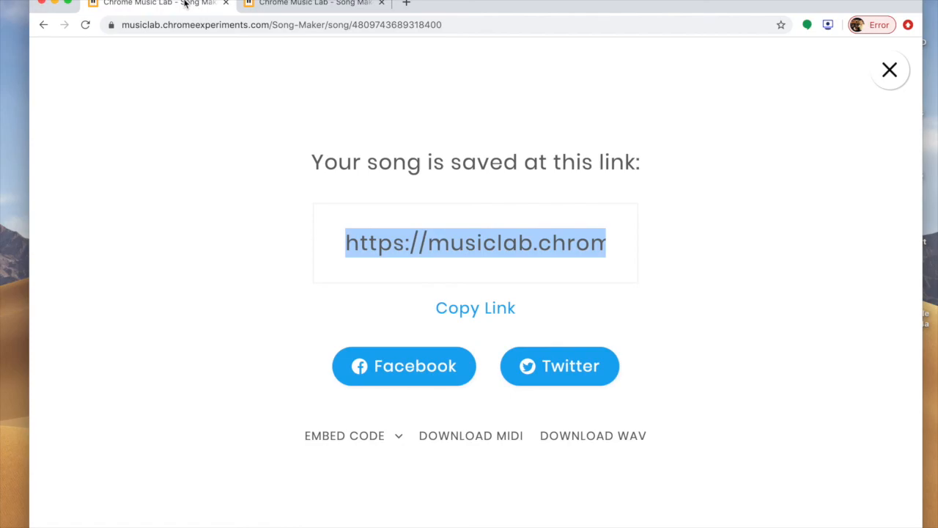
pyautogui.click(42, 27)
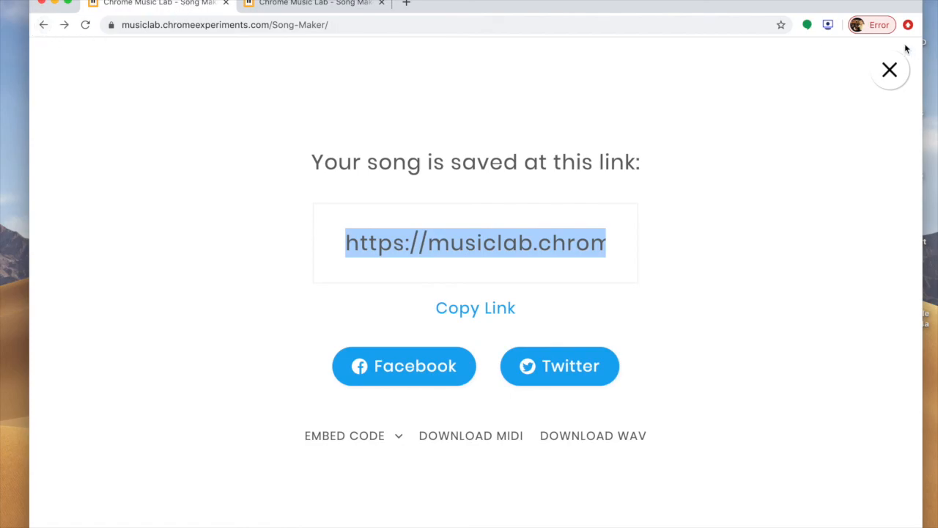
pyautogui.click(889, 71)
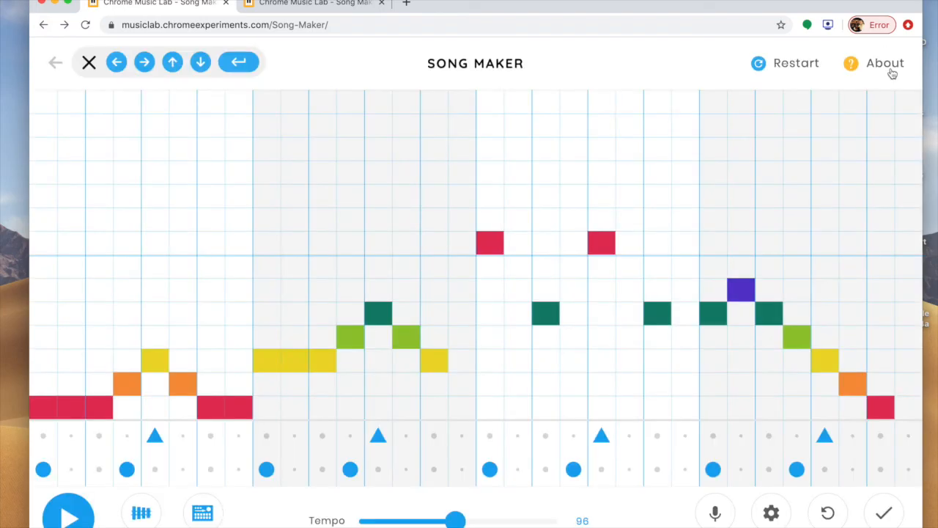
pyautogui.click(321, 11)
pyautogui.click(158, 4)
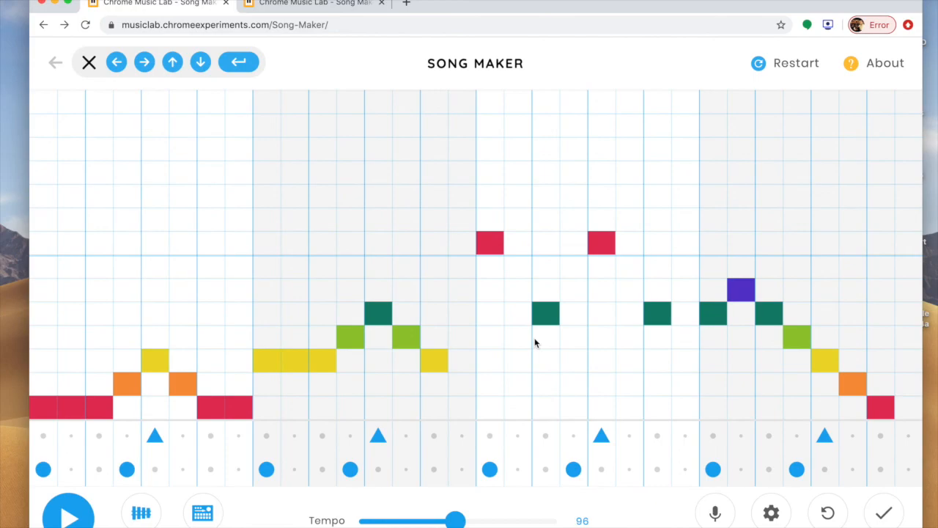
pyautogui.click(882, 513)
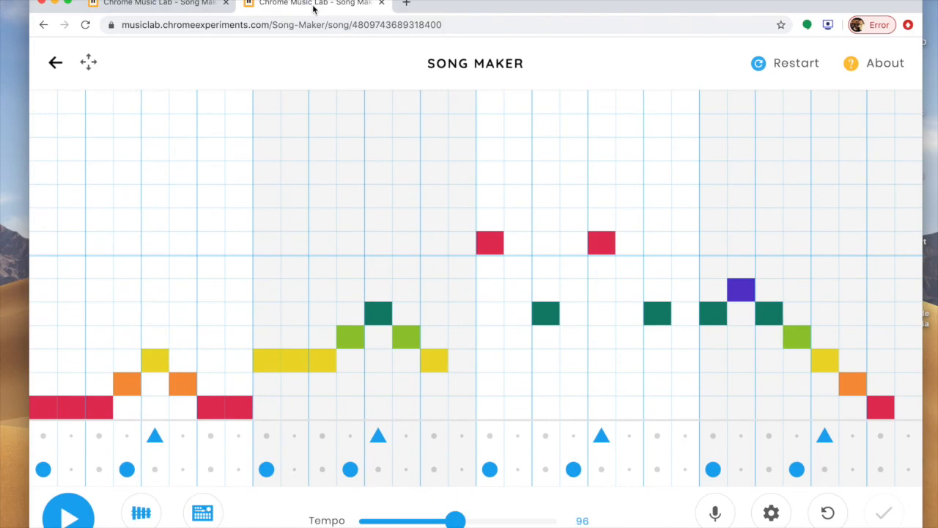